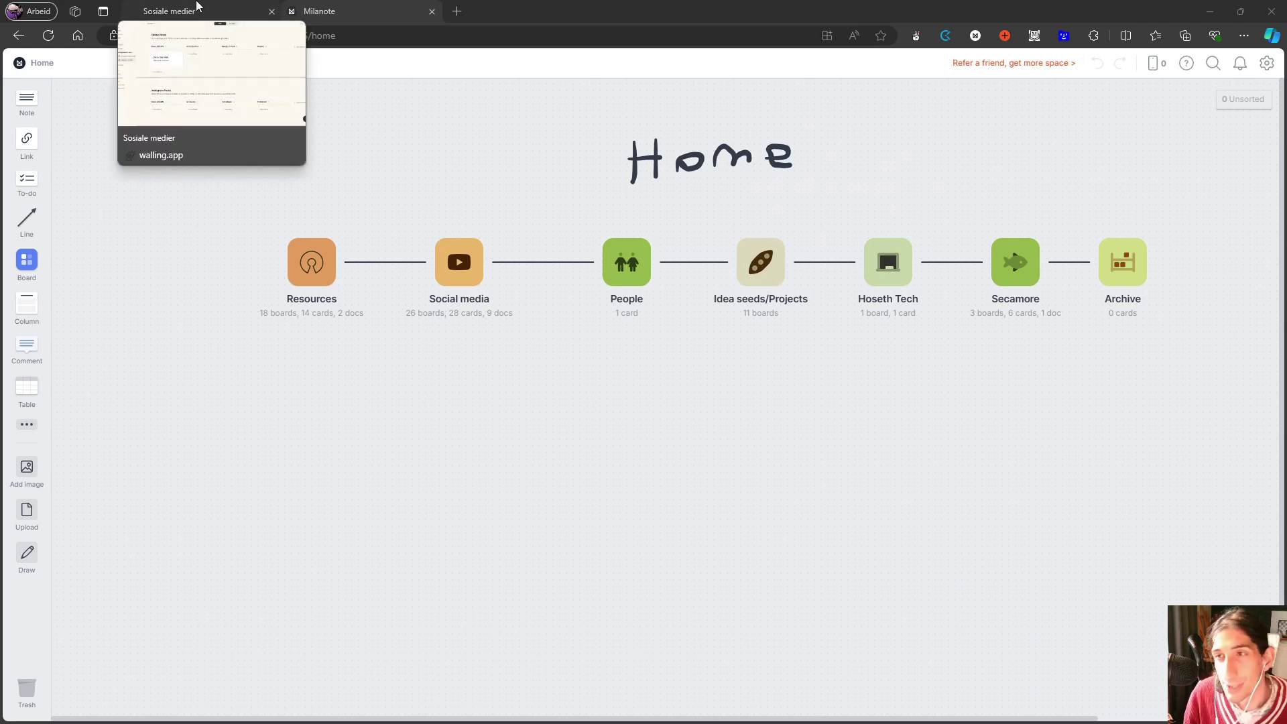
# Switch from Milanote's Home board to the Walling 'Sosiale medier' wall tab.
pyautogui.click(196, 9)
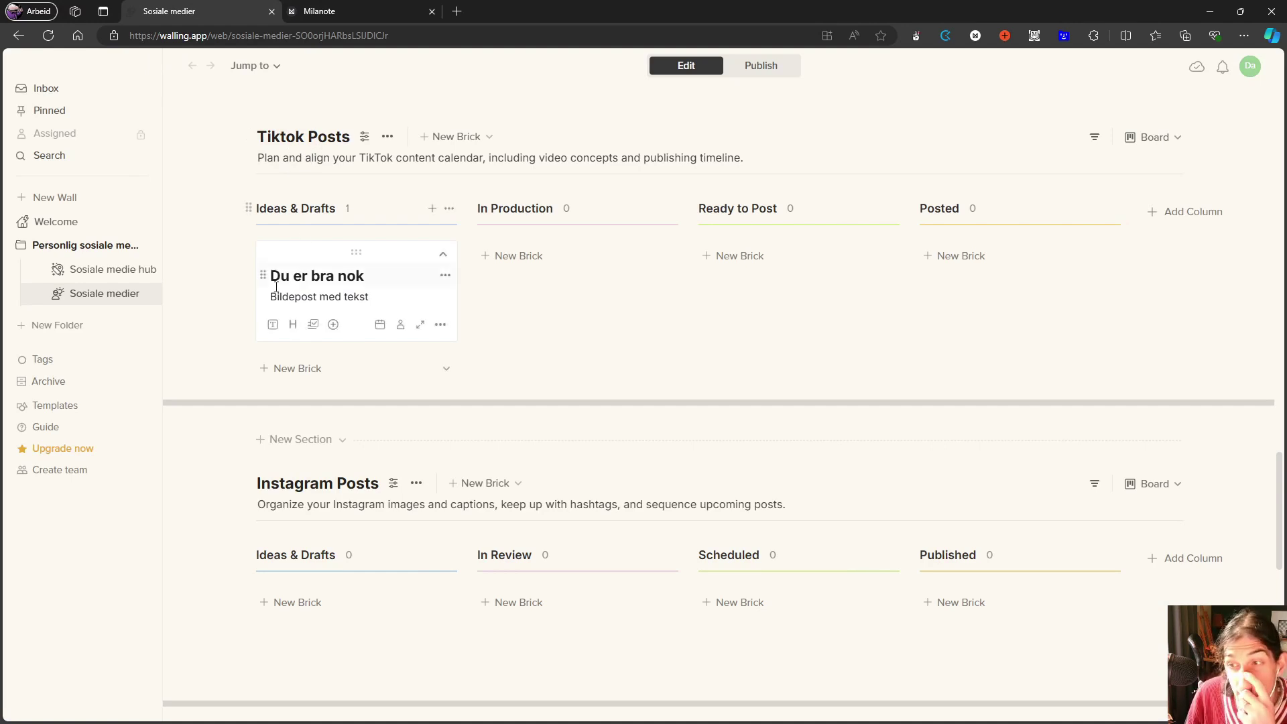
pyautogui.scroll(5, 215, 278)
pyautogui.scroll(5, 221, 258)
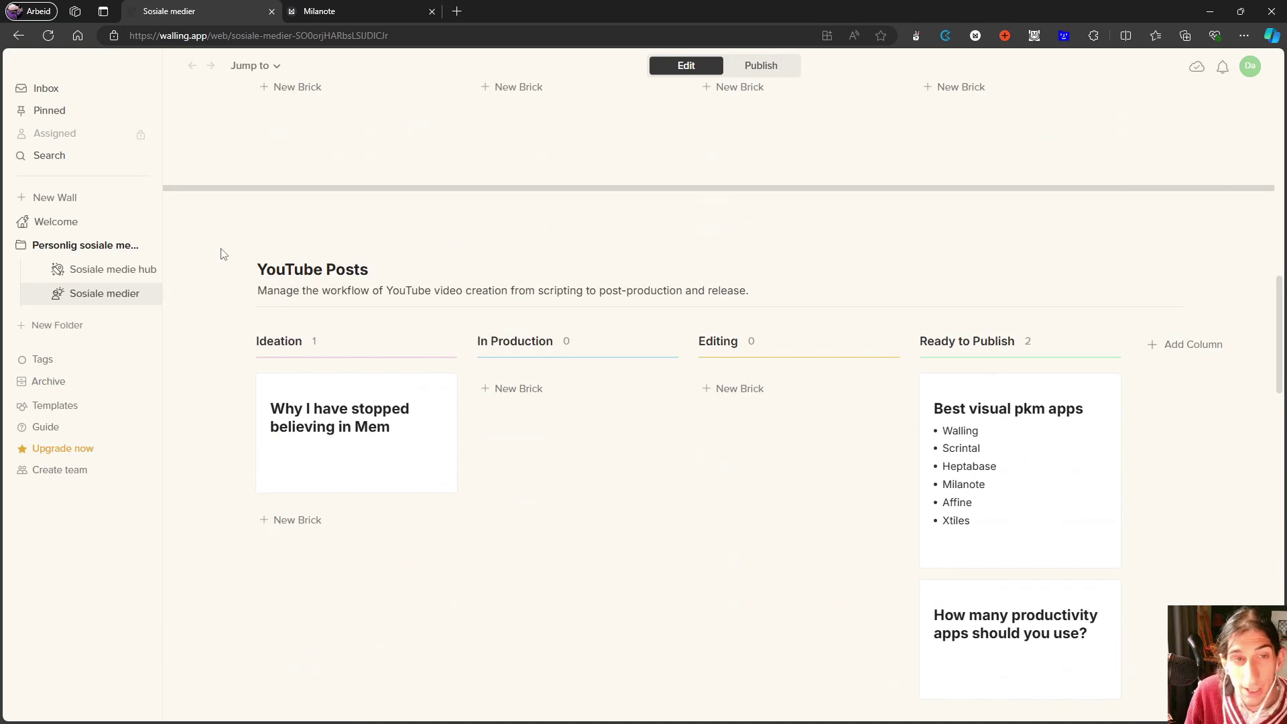
pyautogui.scroll(1, 285, 259)
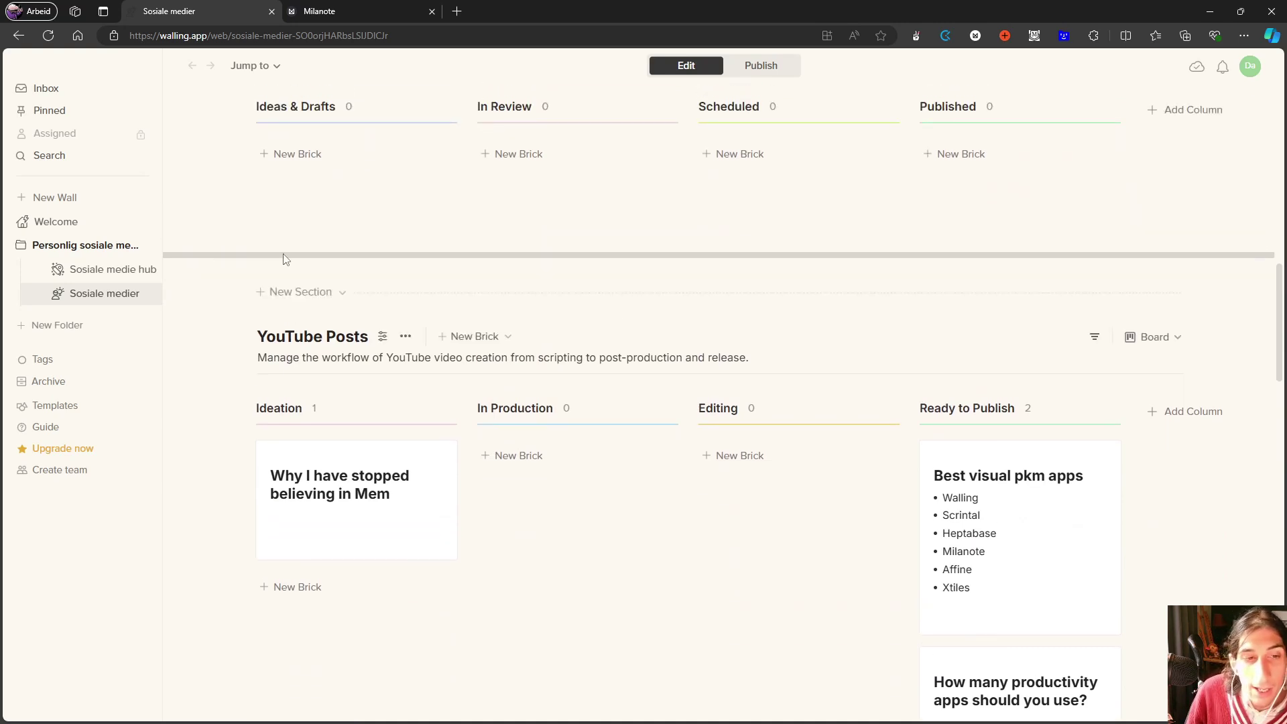
pyautogui.scroll(3, 282, 255)
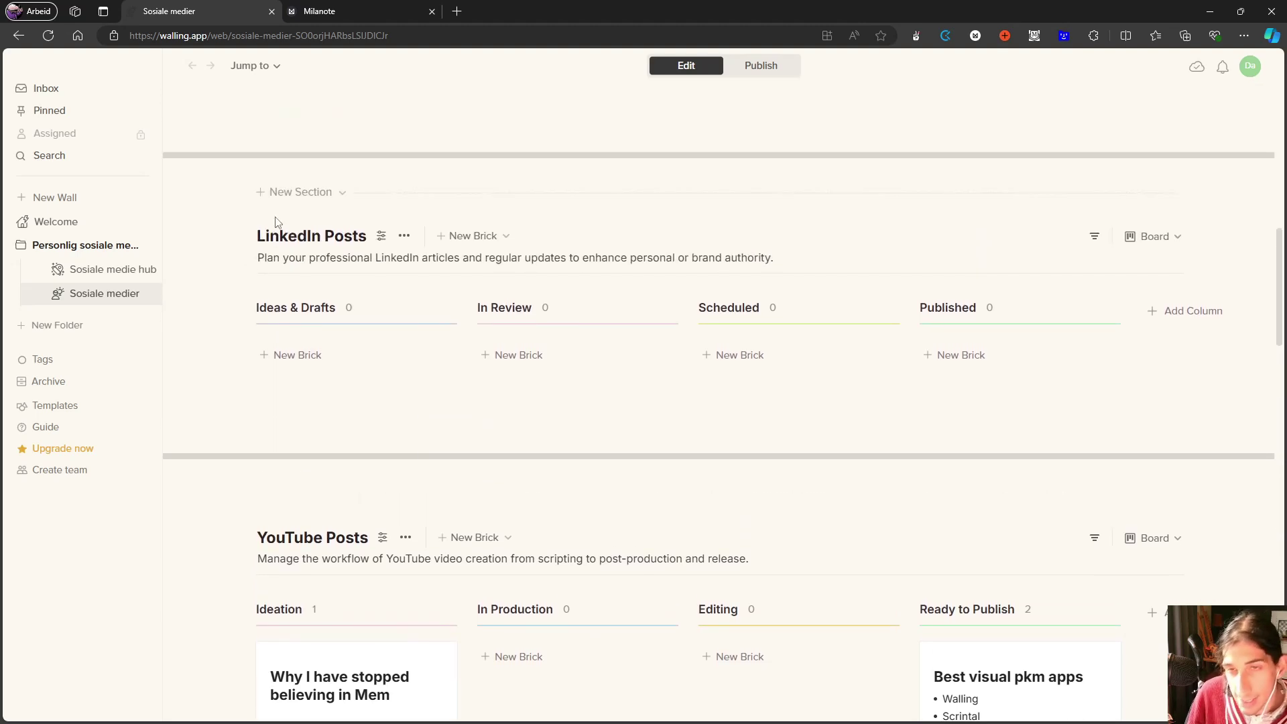
pyautogui.scroll(1, 277, 222)
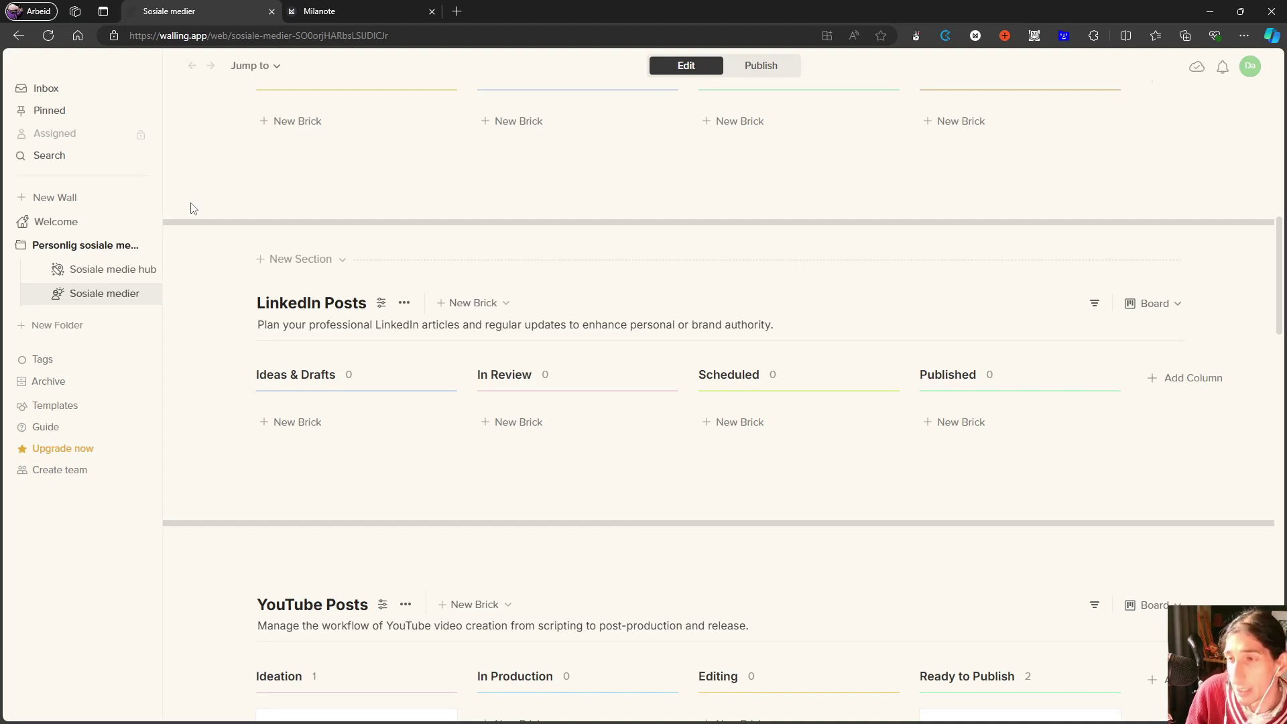
# Scroll back up to the top of the Sosiale medier wall.
pyautogui.scroll(2, 287, 177)
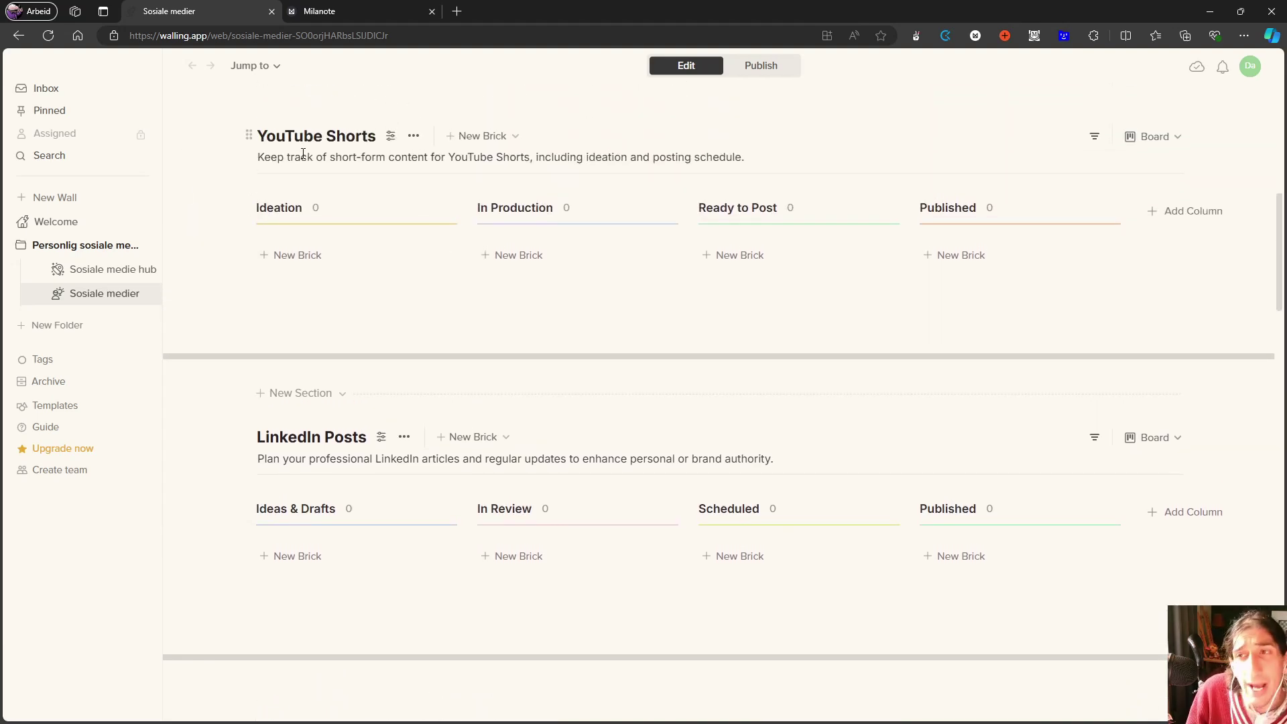
pyautogui.scroll(6, 303, 152)
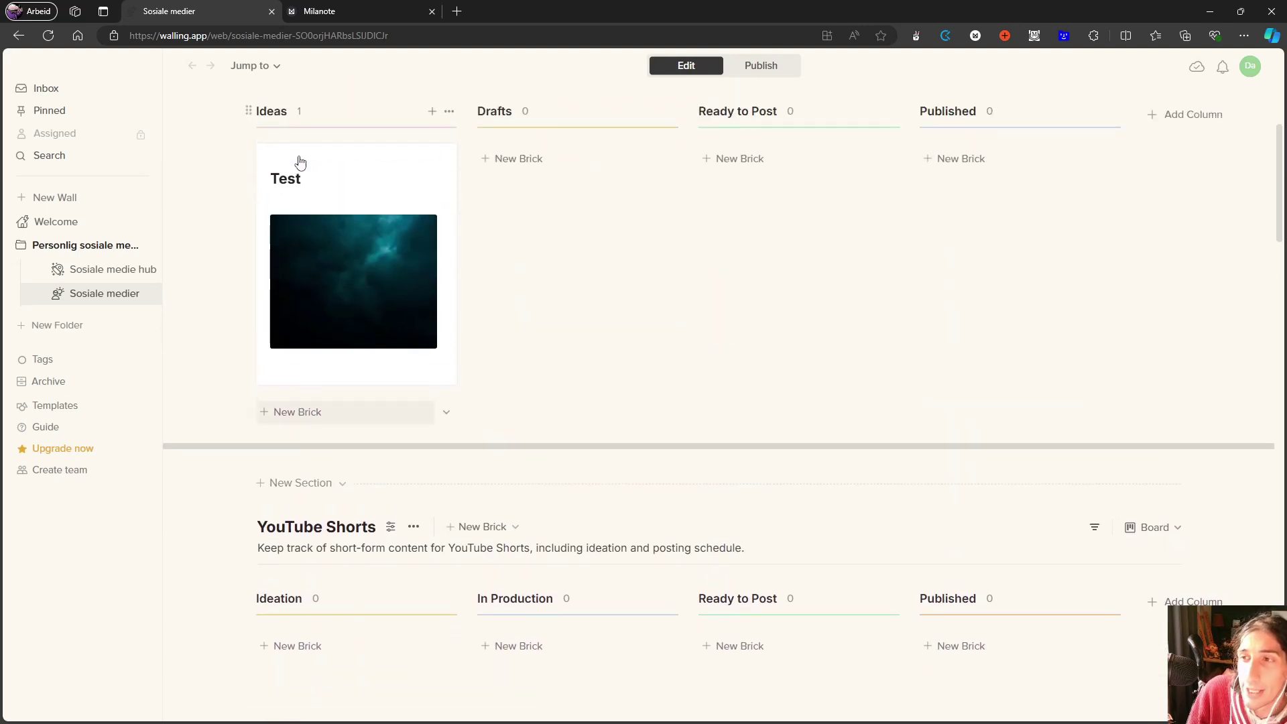
pyautogui.scroll(4, 300, 162)
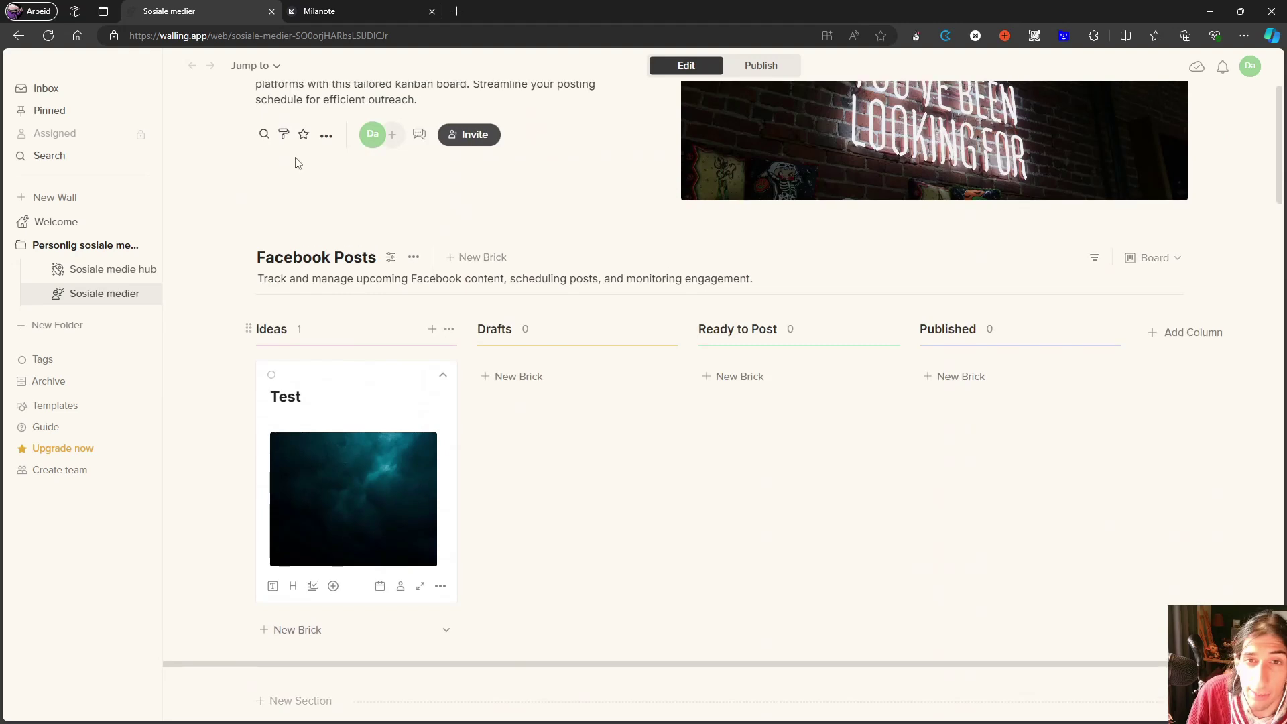
pyautogui.scroll(2, 297, 163)
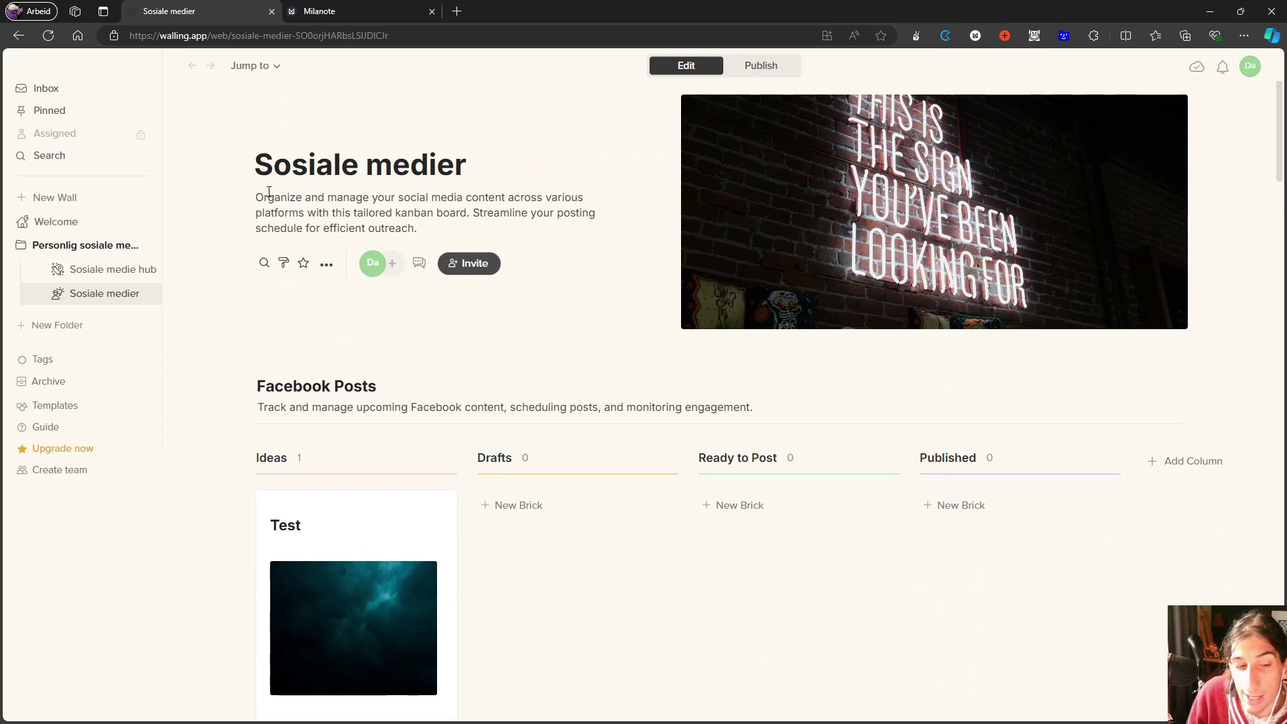
# Open the upgrade offer and view the Premium features and pricing page.
pyautogui.click(88, 451)
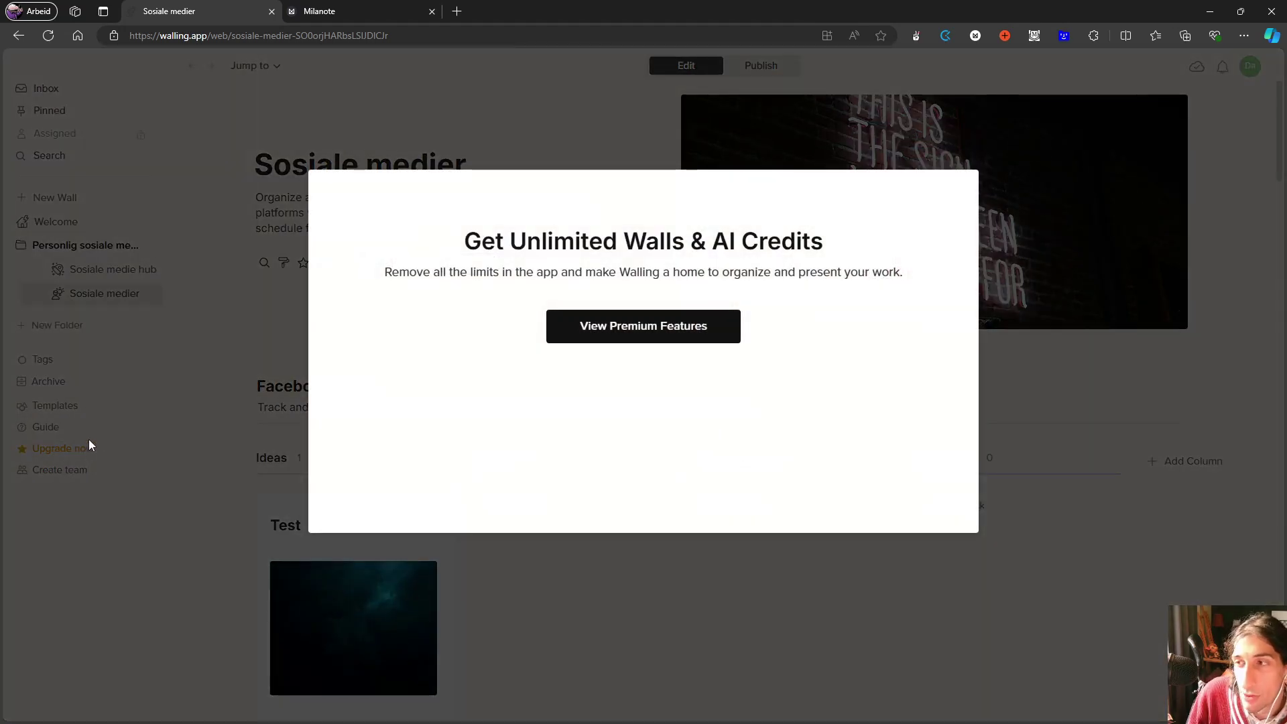
pyautogui.click(624, 309)
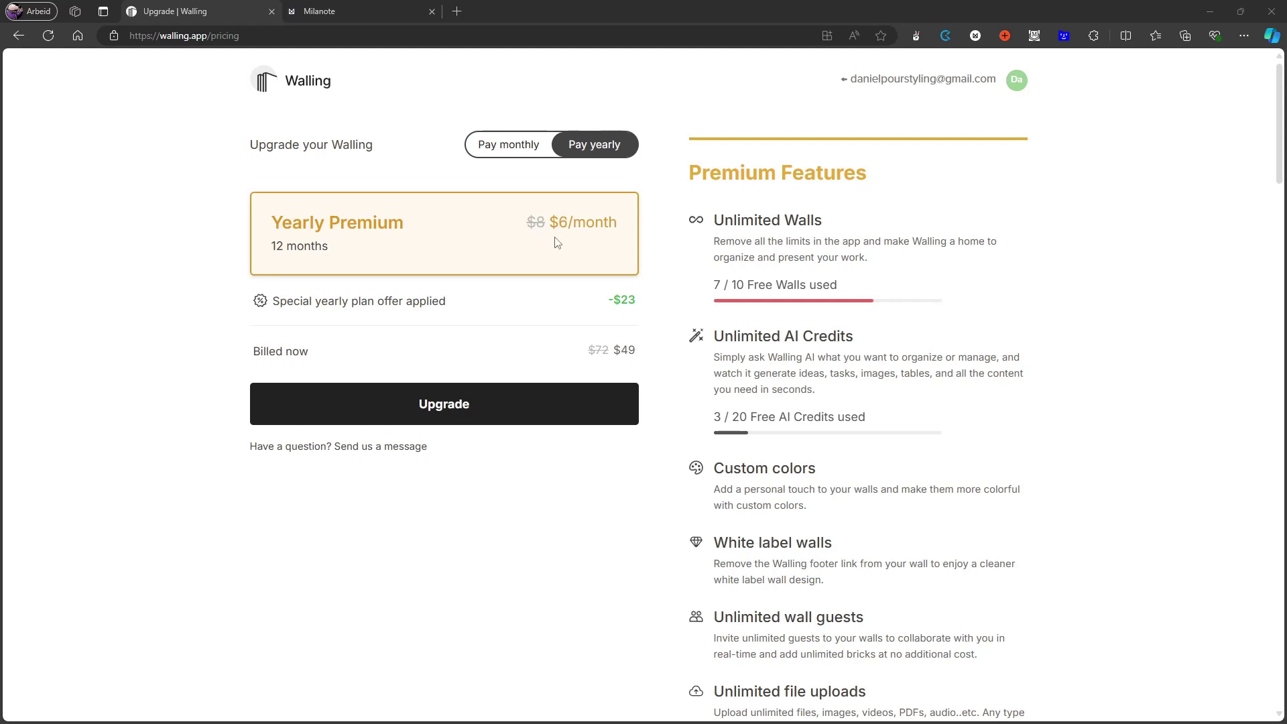
# Browse the Premium features list, then switch to monthly billing at $8/month.
pyautogui.scroll(-1, 703, 232)
pyautogui.scroll(1, 754, 181)
pyautogui.scroll(-1, 807, 302)
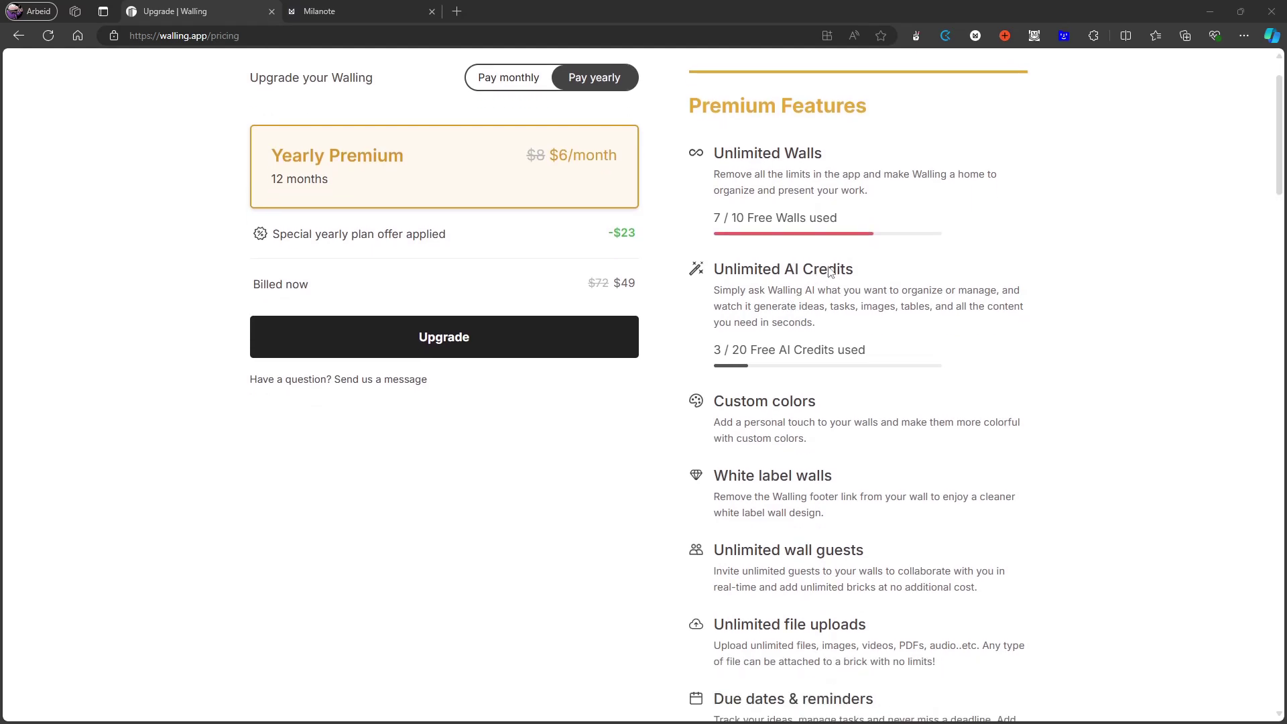
pyautogui.scroll(-1, 828, 275)
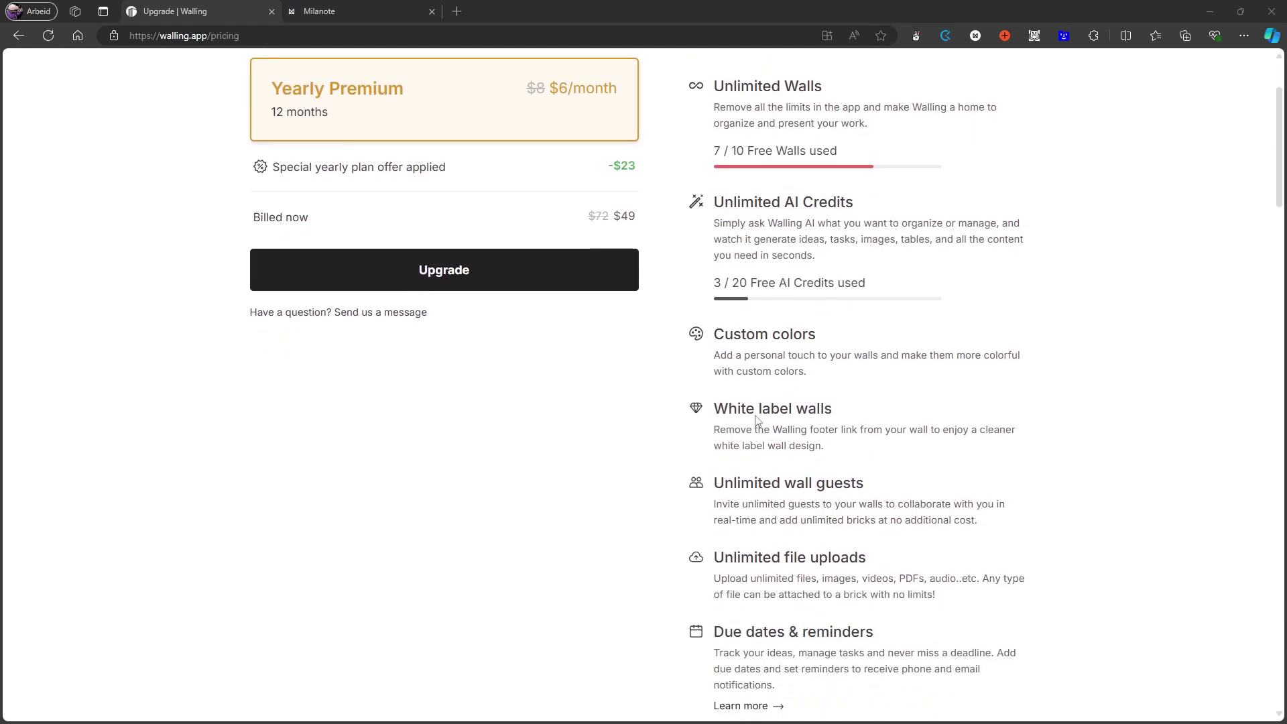
pyautogui.scroll(-1, 811, 379)
pyautogui.scroll(-1, 764, 429)
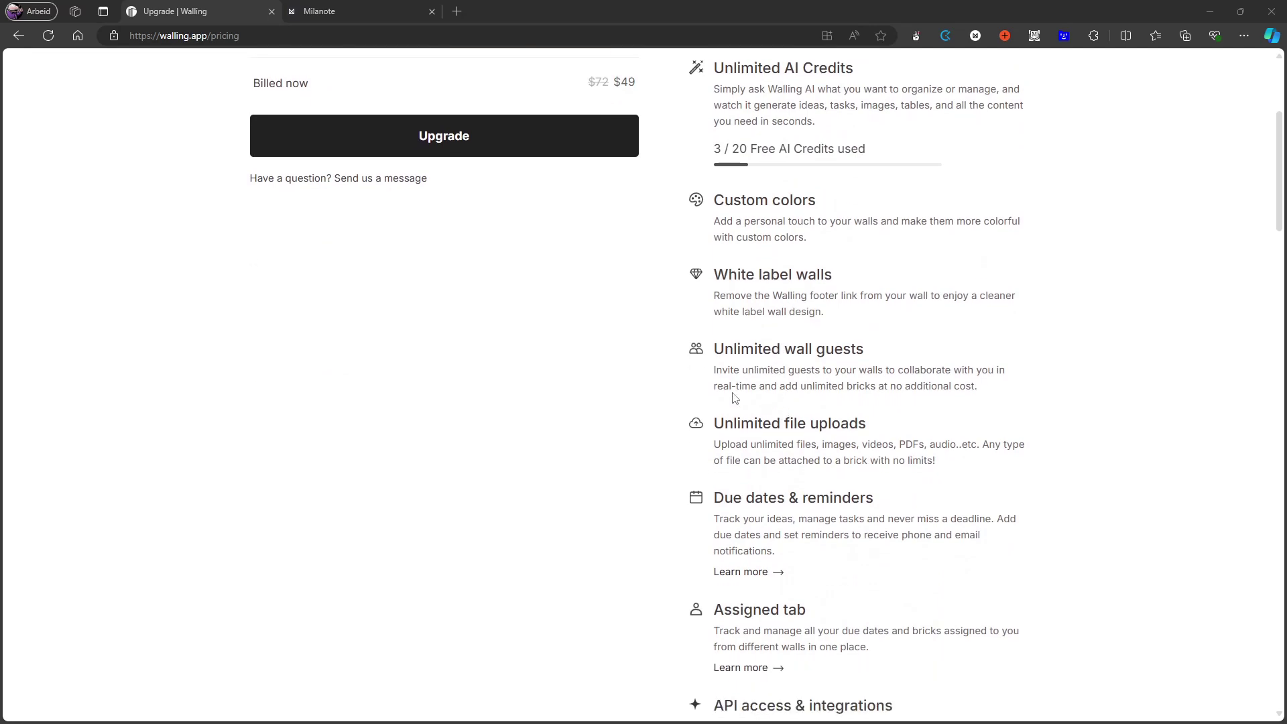
pyautogui.scroll(-1, 734, 377)
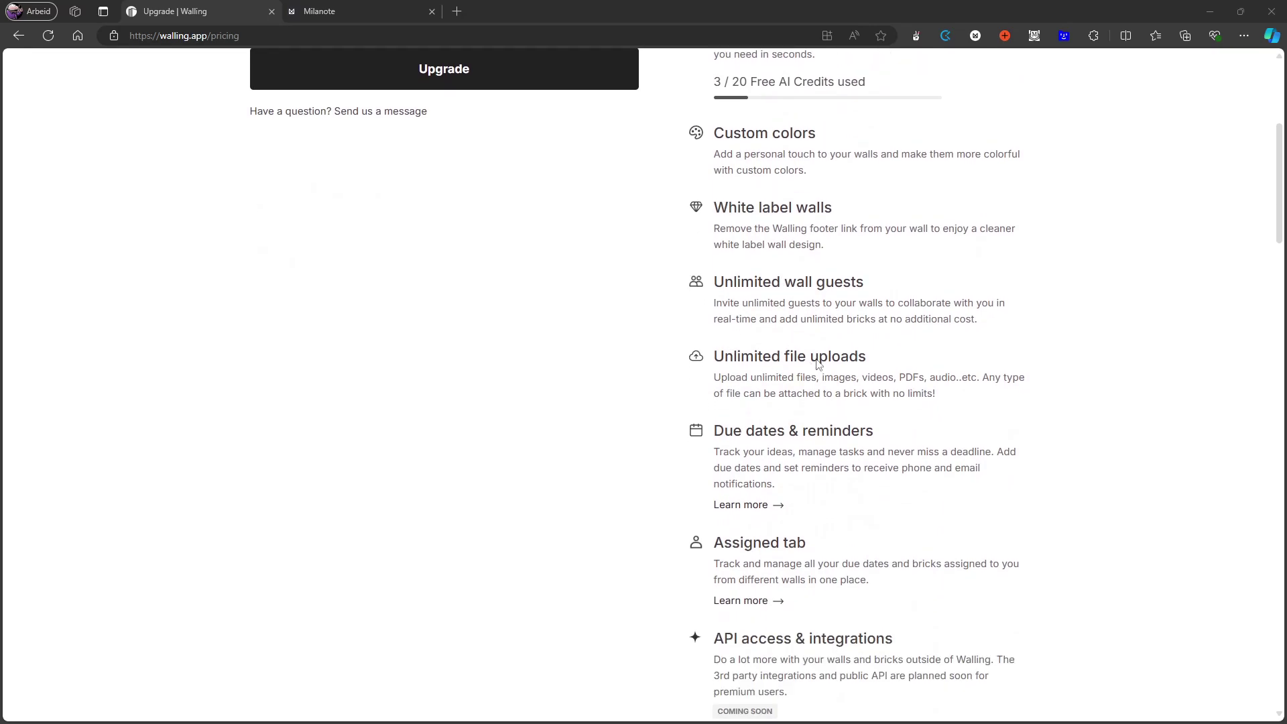
pyautogui.scroll(-1, 829, 377)
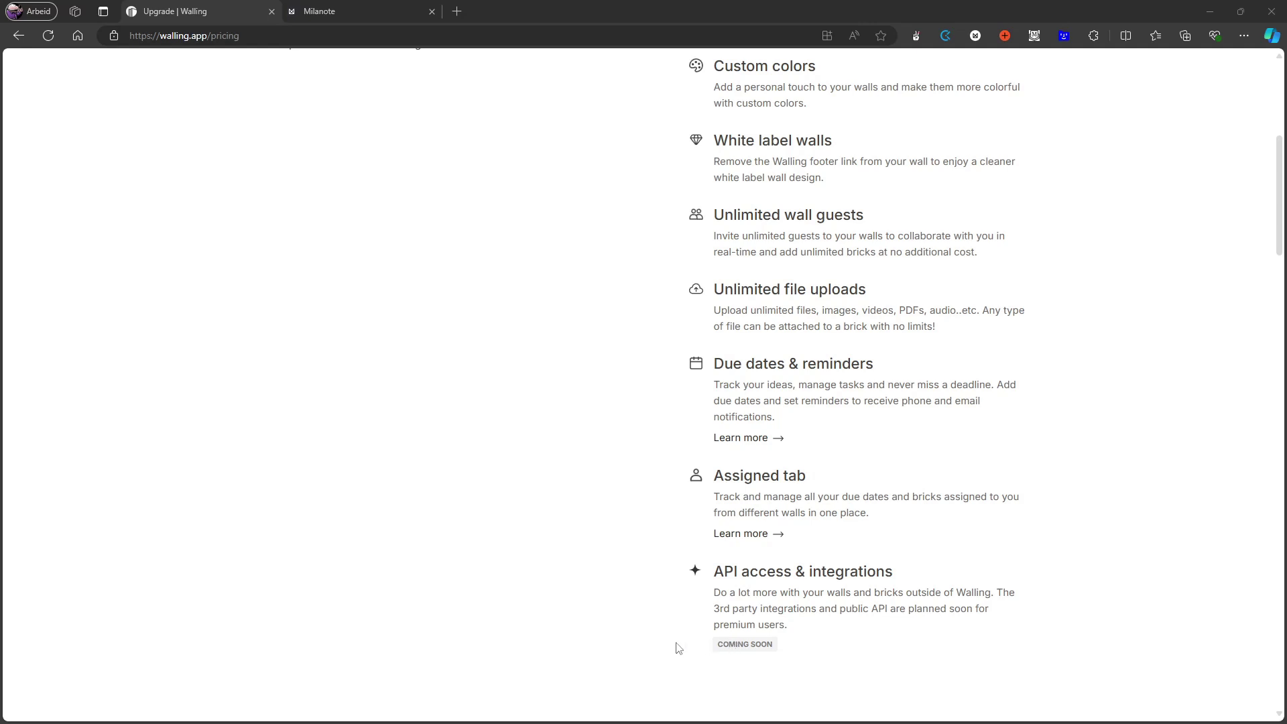
pyautogui.scroll(3, 670, 533)
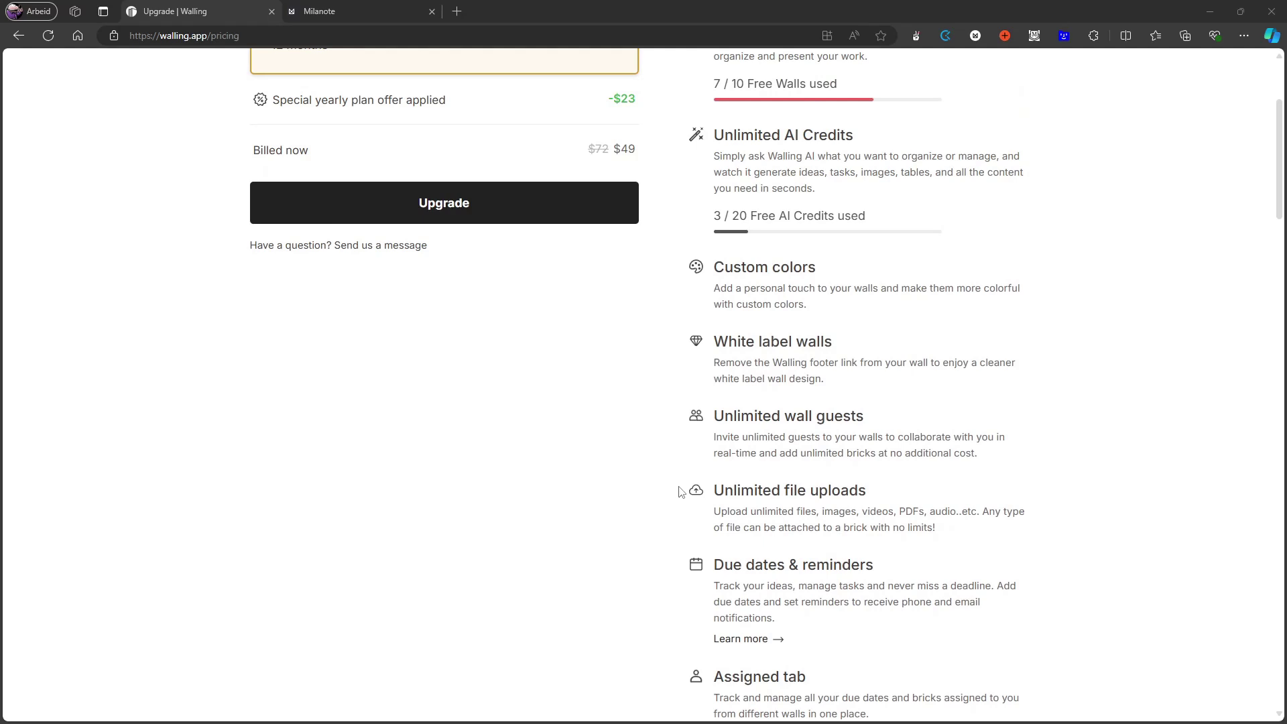
pyautogui.scroll(3, 681, 493)
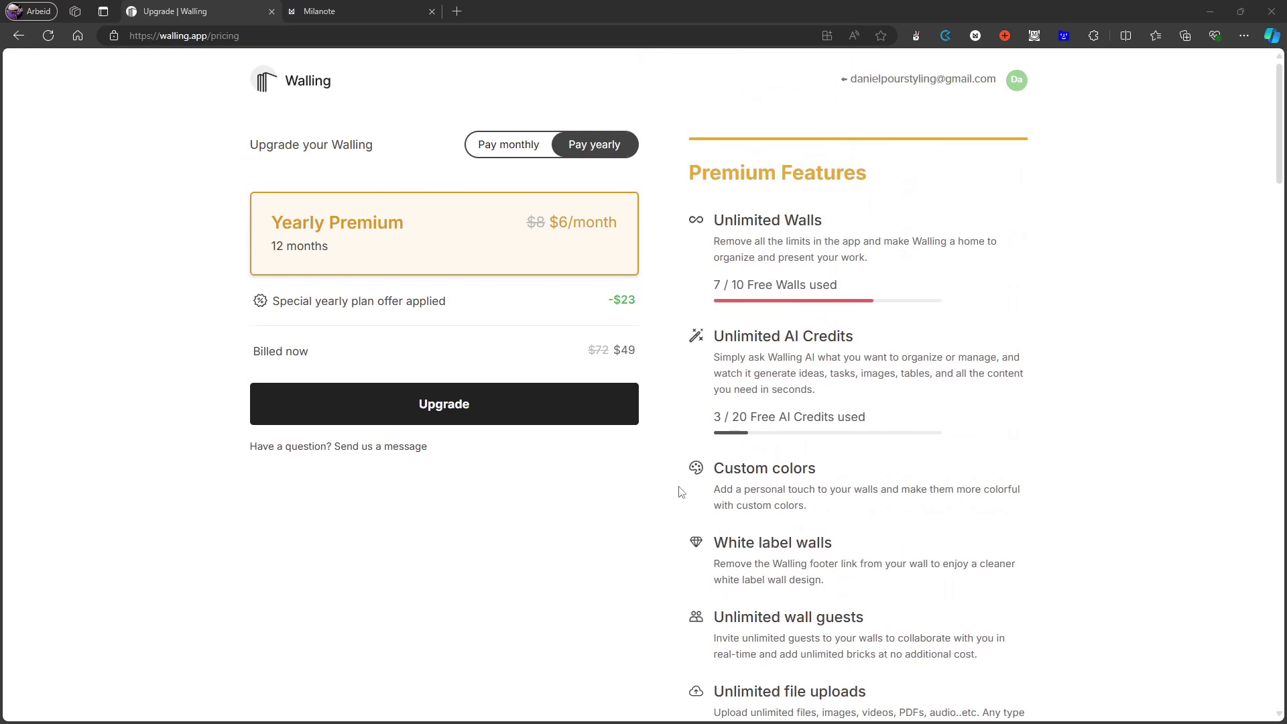
pyautogui.scroll(-6, 712, 442)
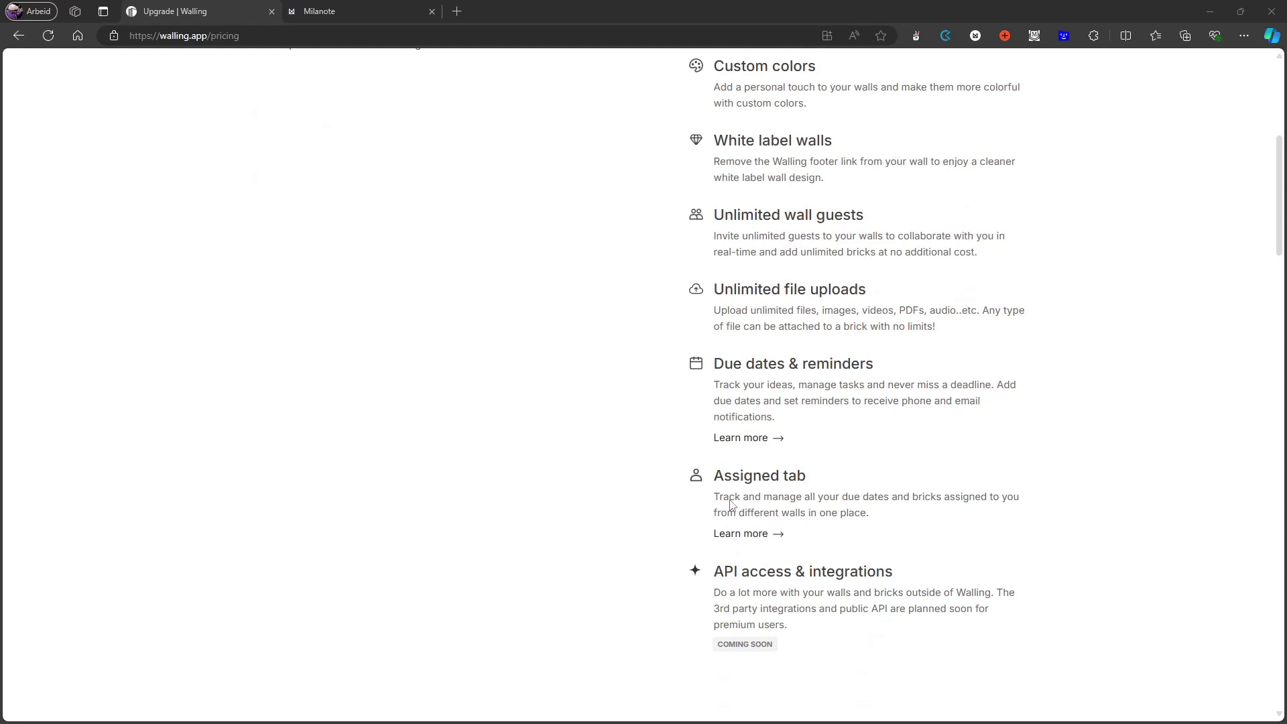
pyautogui.scroll(4, 742, 495)
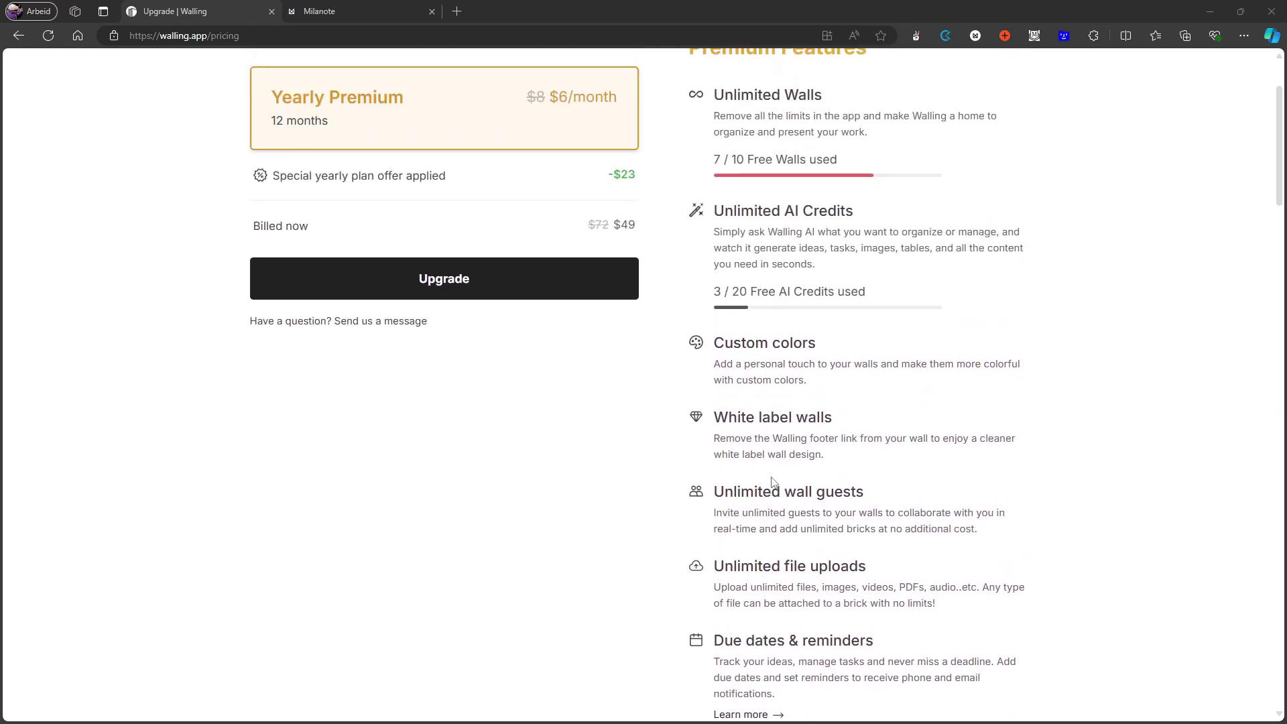
pyautogui.scroll(1, 774, 484)
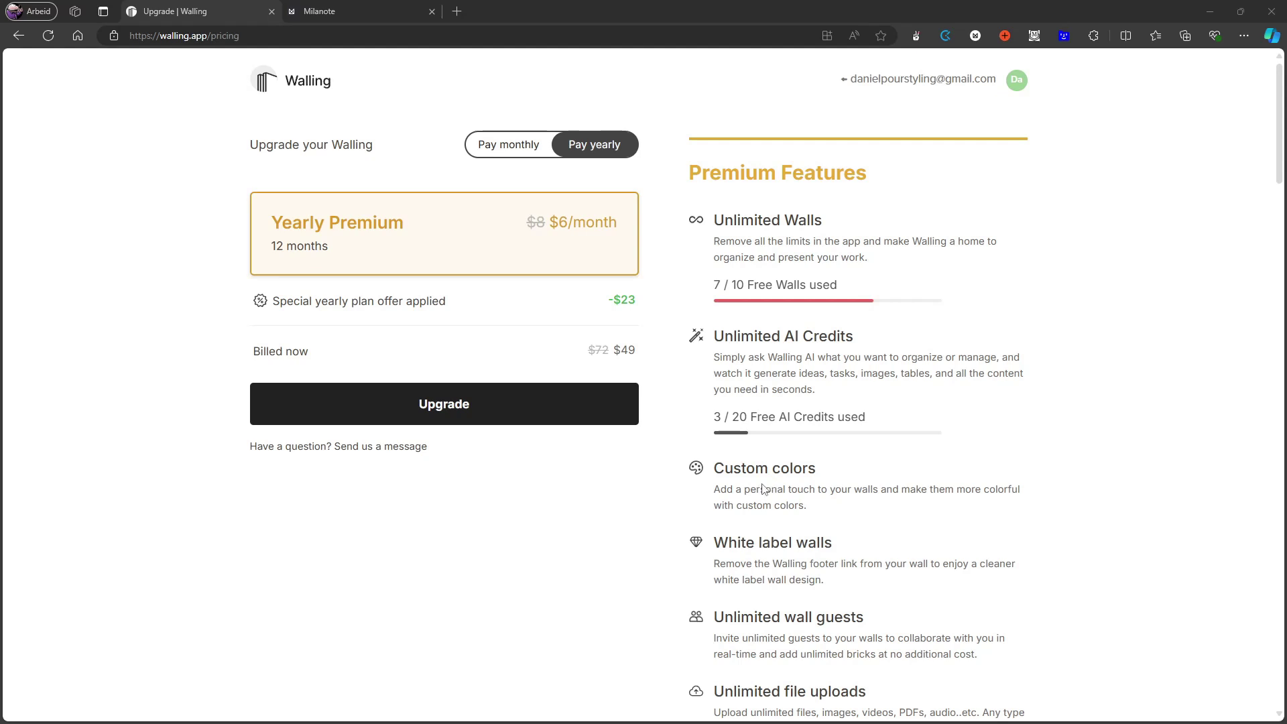
pyautogui.scroll(-4, 763, 488)
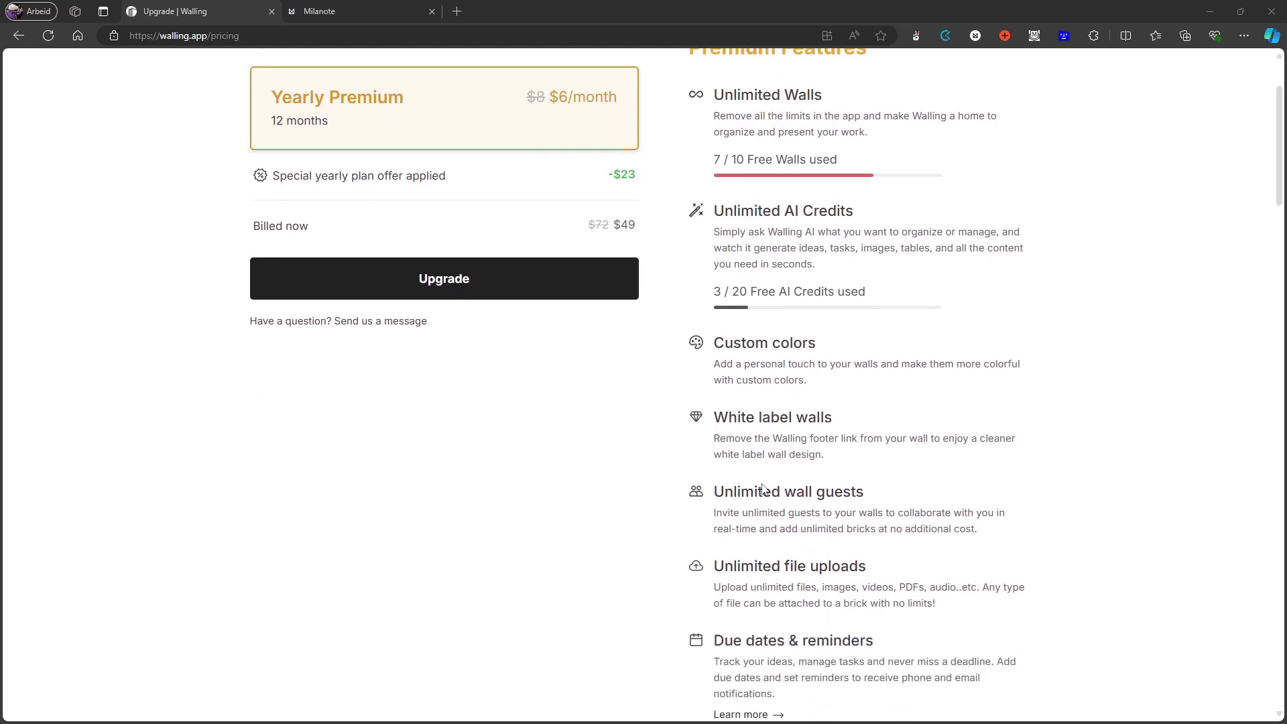
pyautogui.scroll(-3, 772, 498)
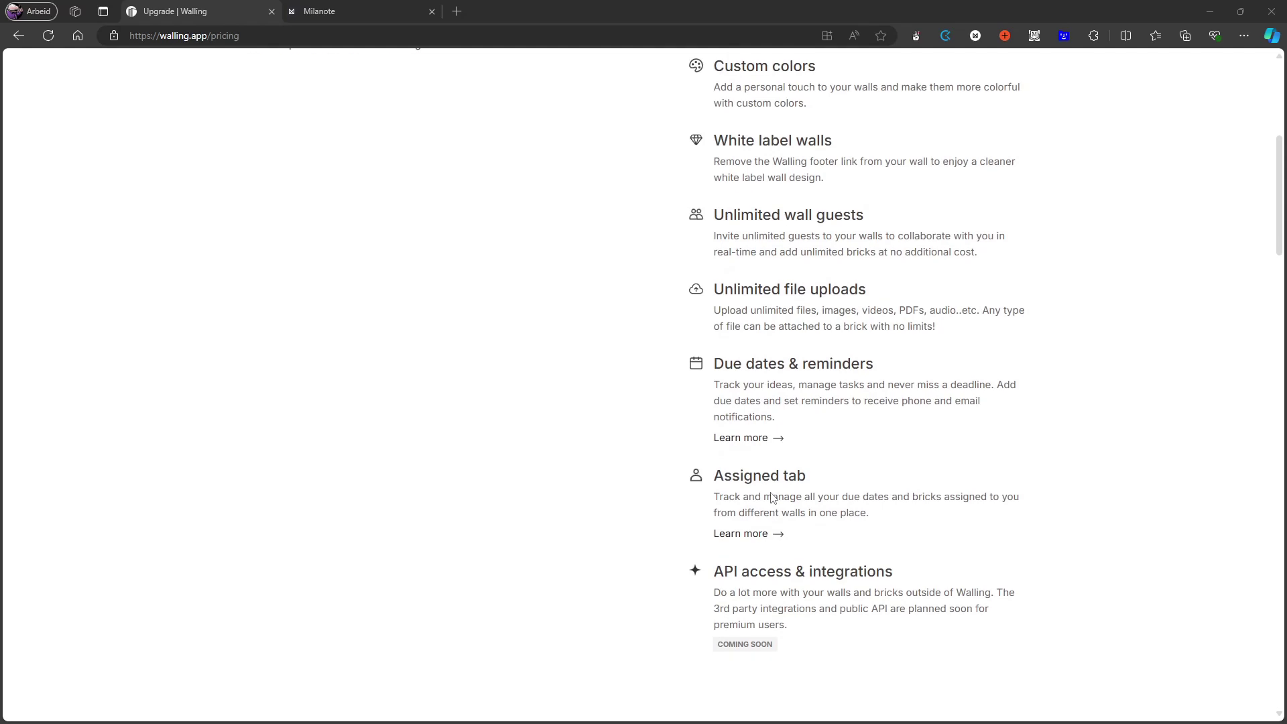
pyautogui.scroll(6, 773, 498)
pyautogui.click(533, 150)
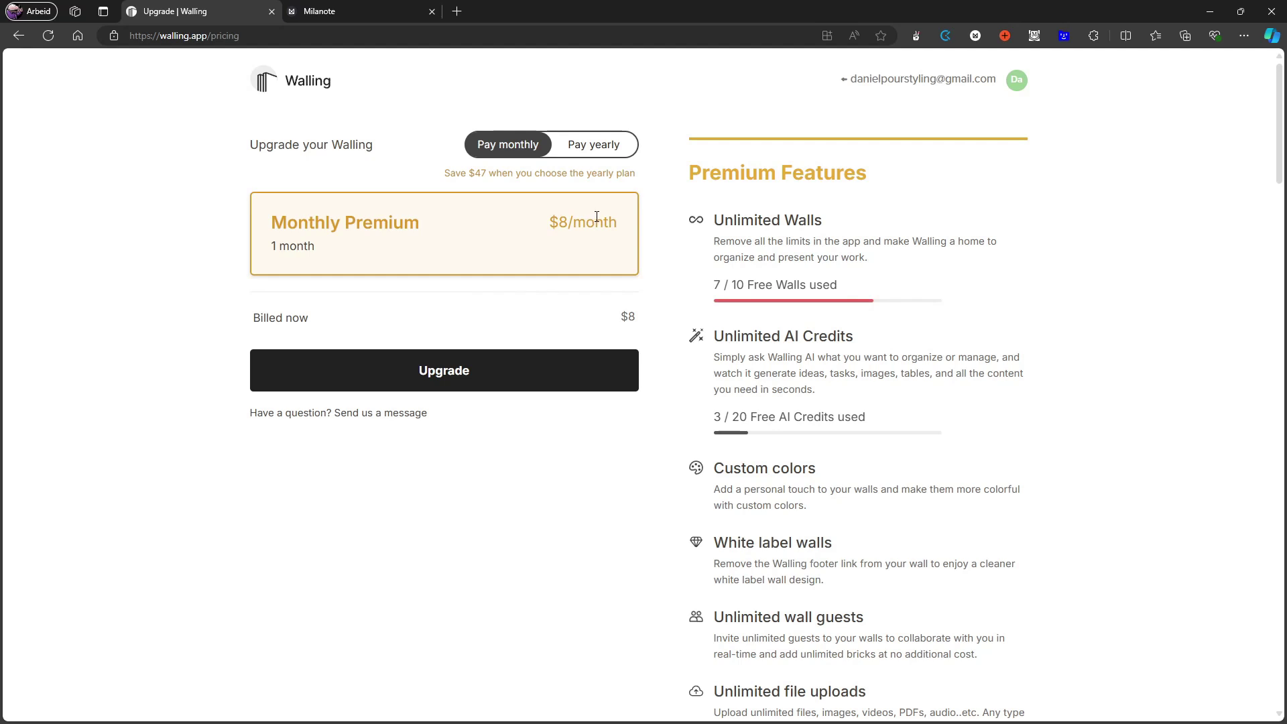
# Switch the Premium plan back to yearly billing.
pyautogui.click(589, 147)
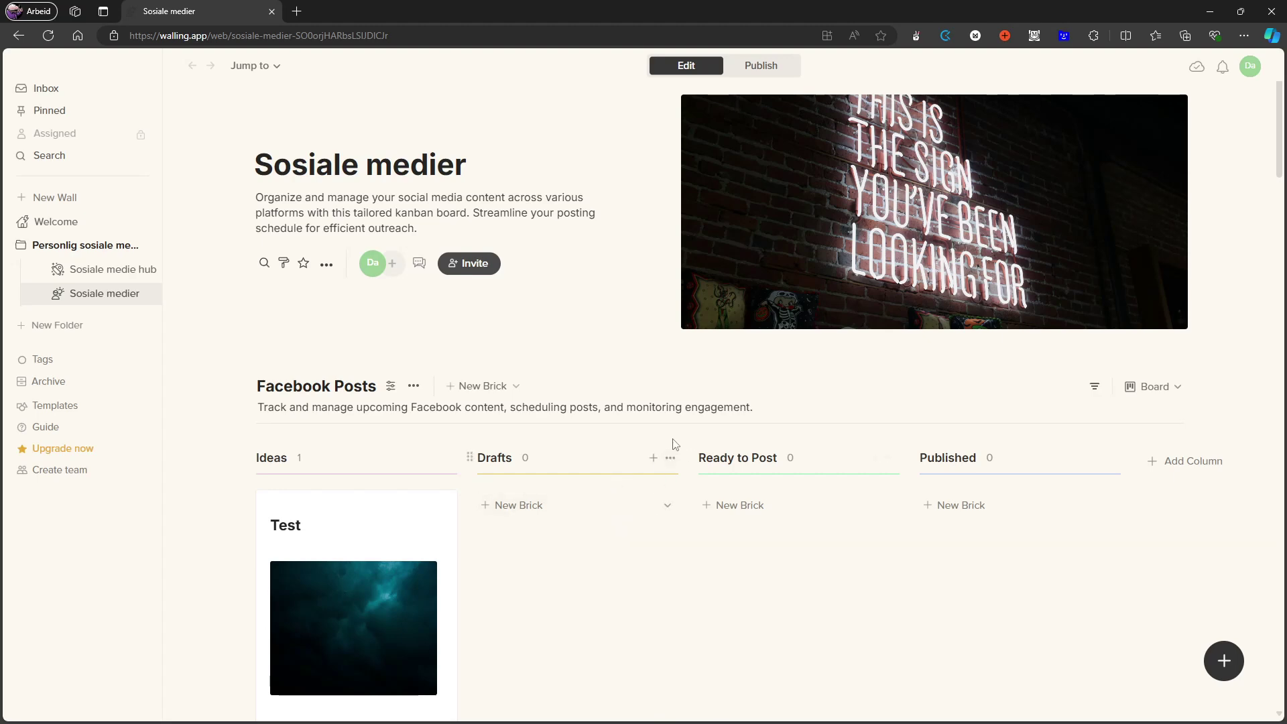
# Scroll past Facebook Posts, YouTube Shorts, LinkedIn Posts and YouTube Posts to Blog Posts.
pyautogui.scroll(-1, 675, 436)
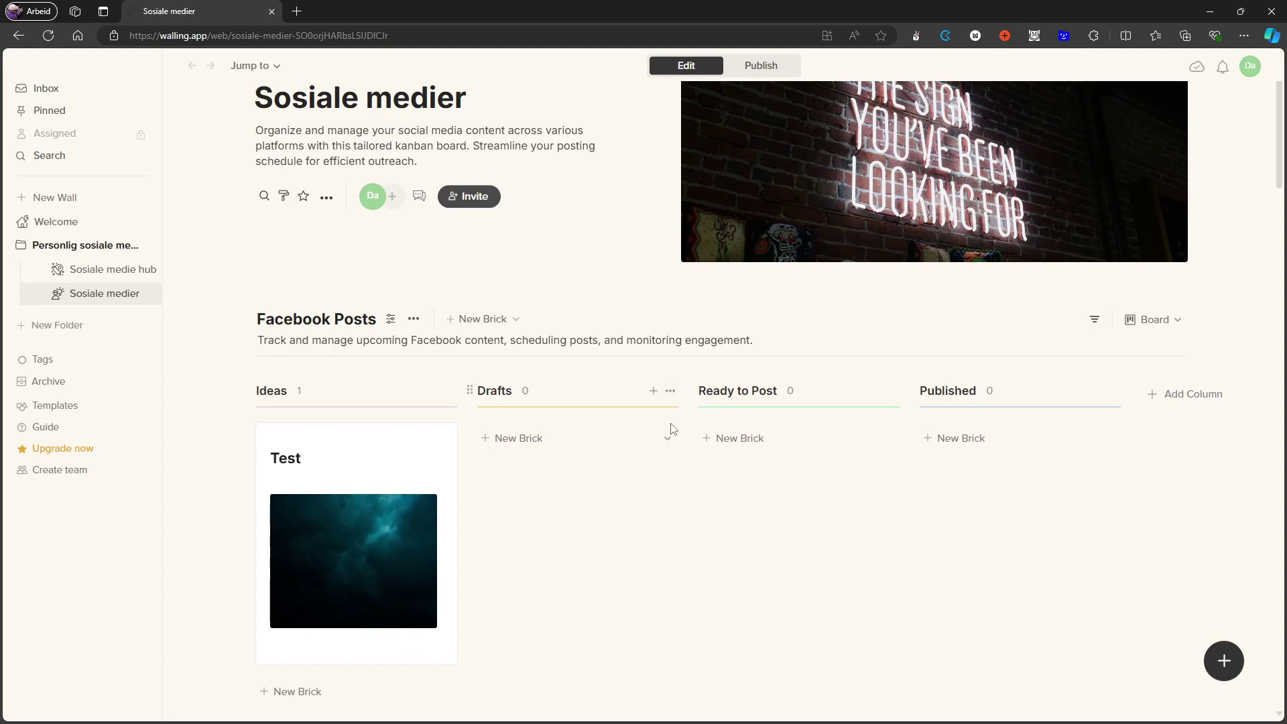
pyautogui.scroll(-3, 670, 388)
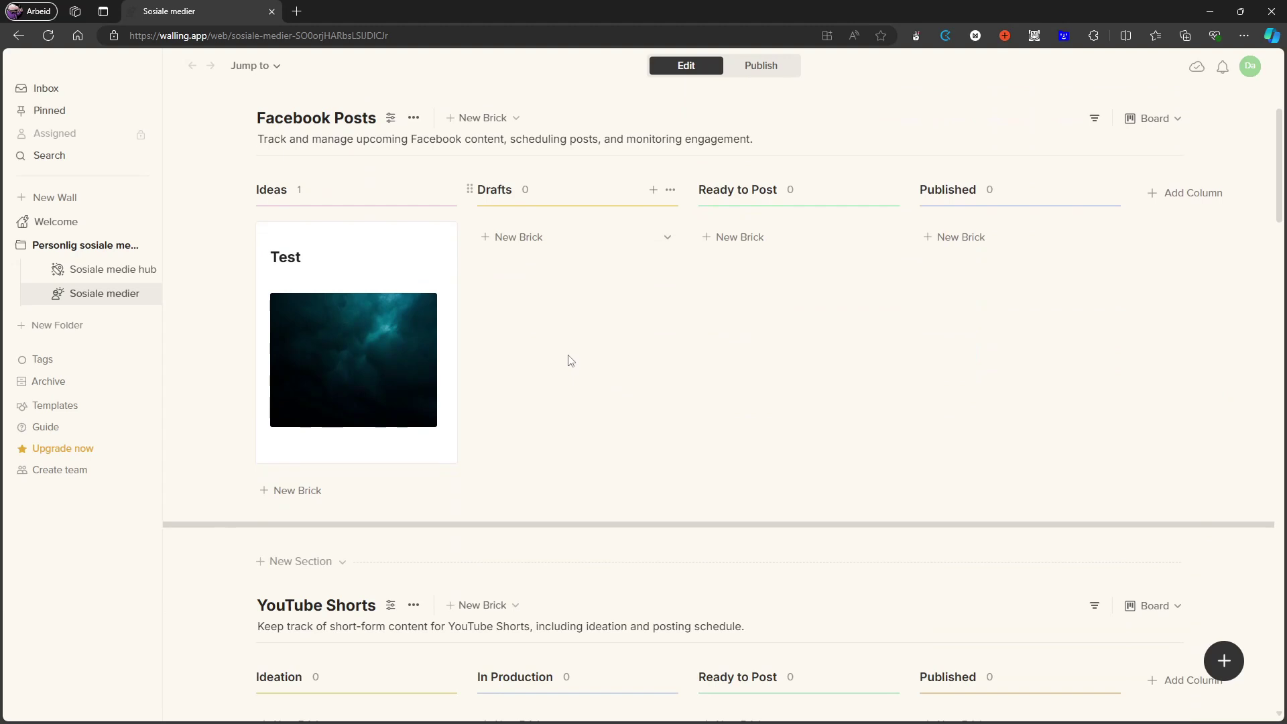
pyautogui.scroll(-2, 571, 361)
pyautogui.scroll(6, 626, 401)
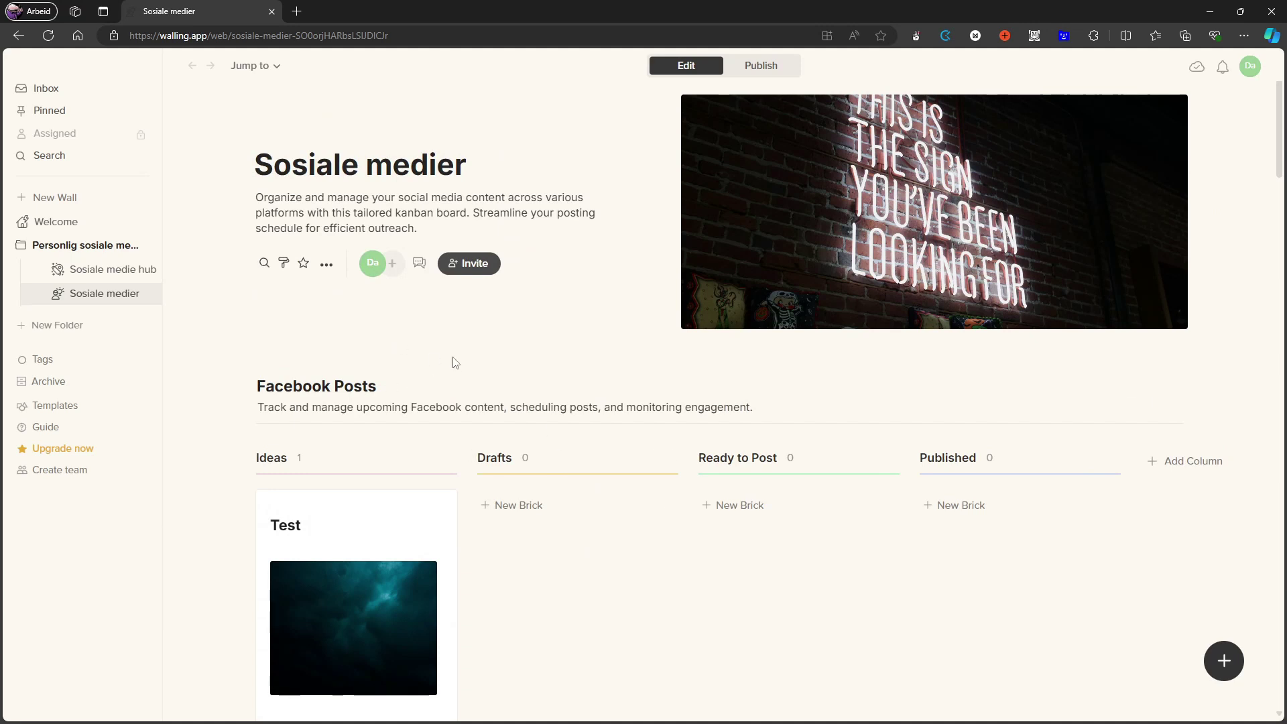
pyautogui.scroll(-1, 791, 405)
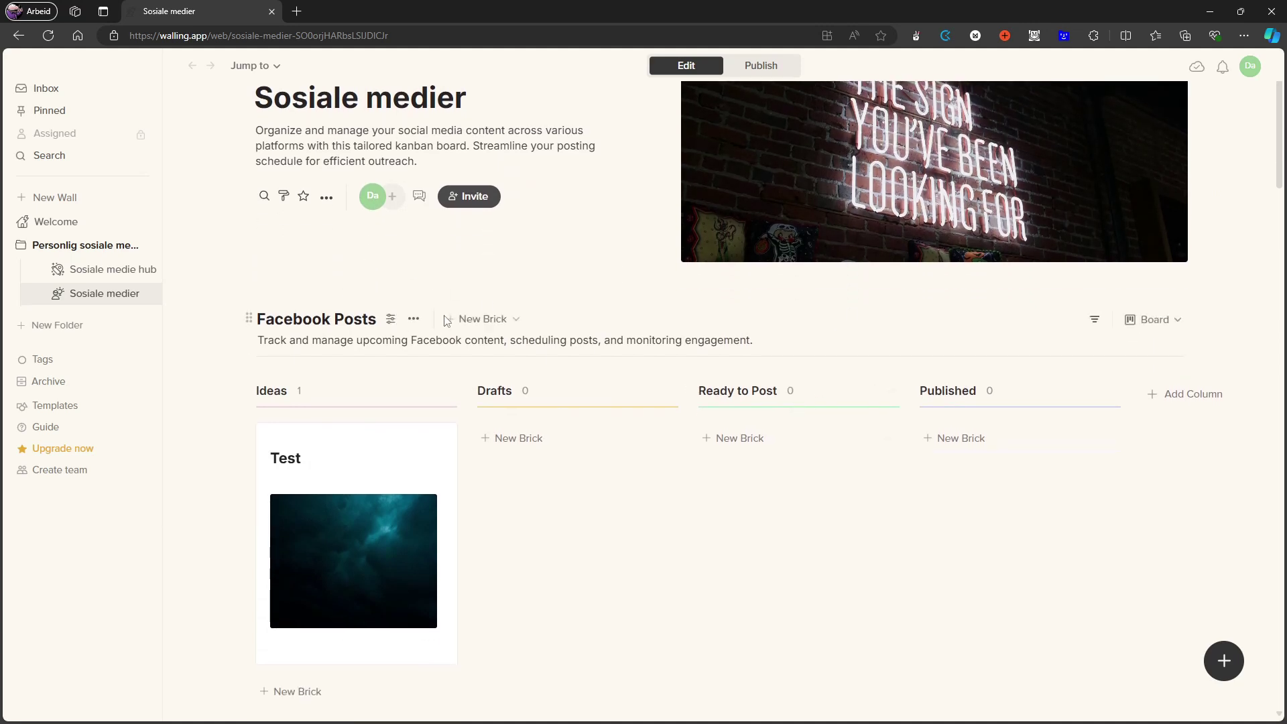
pyautogui.scroll(-3, 509, 327)
pyautogui.scroll(-2, 562, 339)
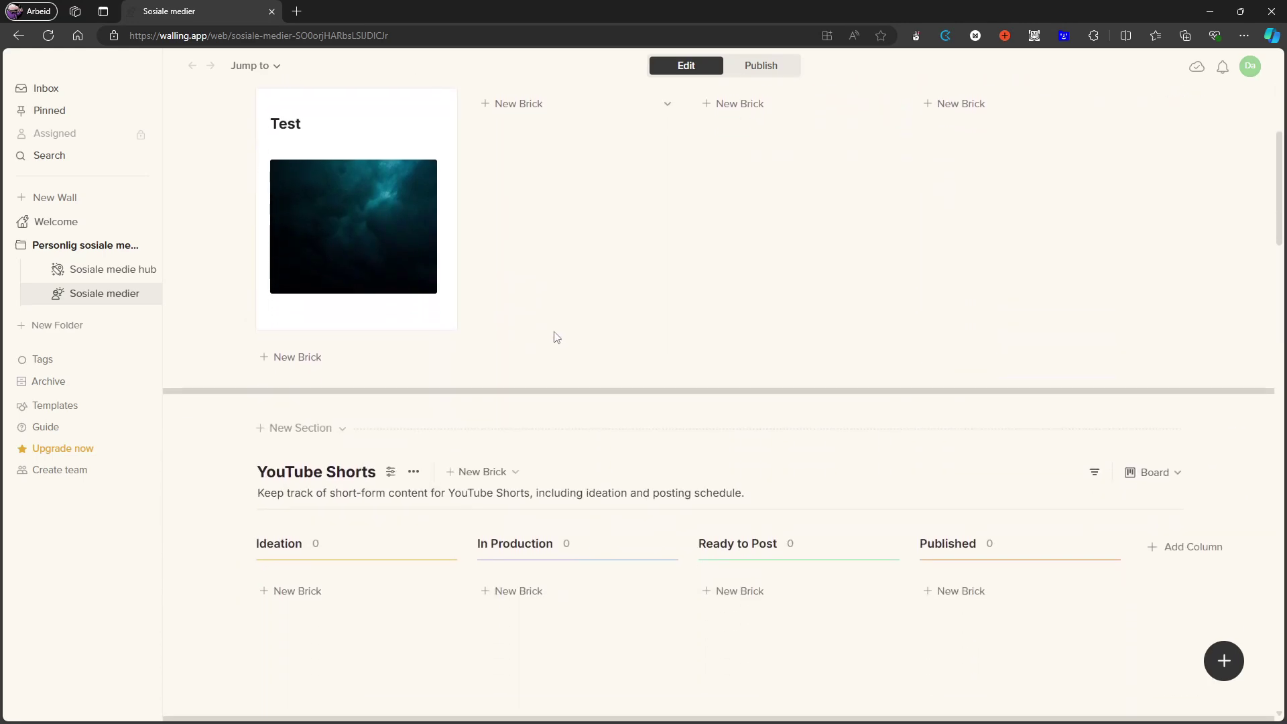
pyautogui.scroll(-7, 668, 334)
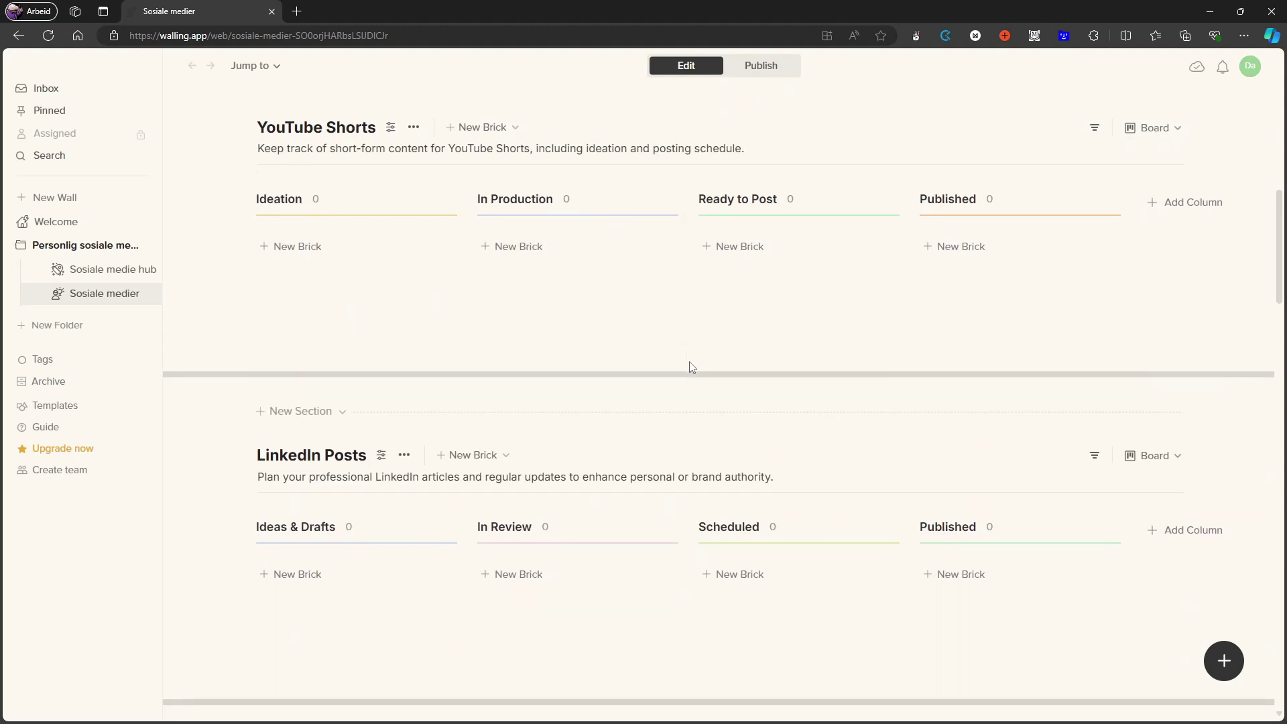
pyautogui.scroll(-5, 693, 369)
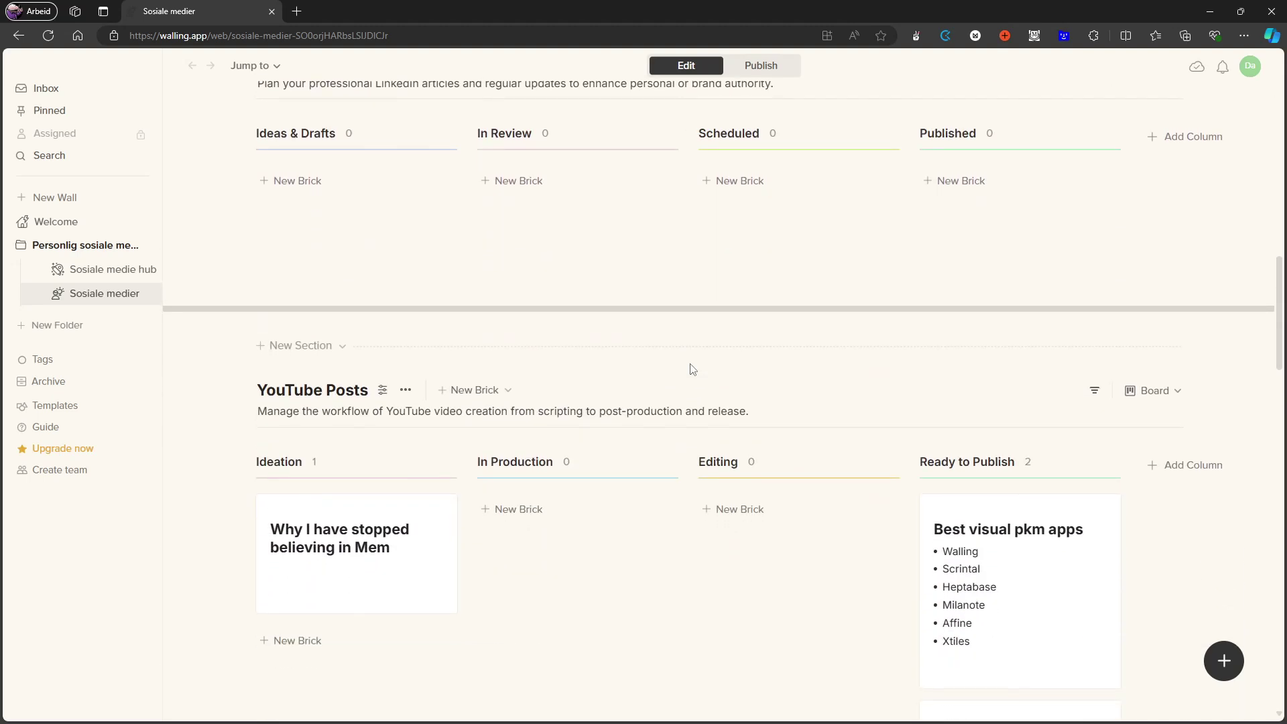
pyautogui.scroll(-2, 693, 369)
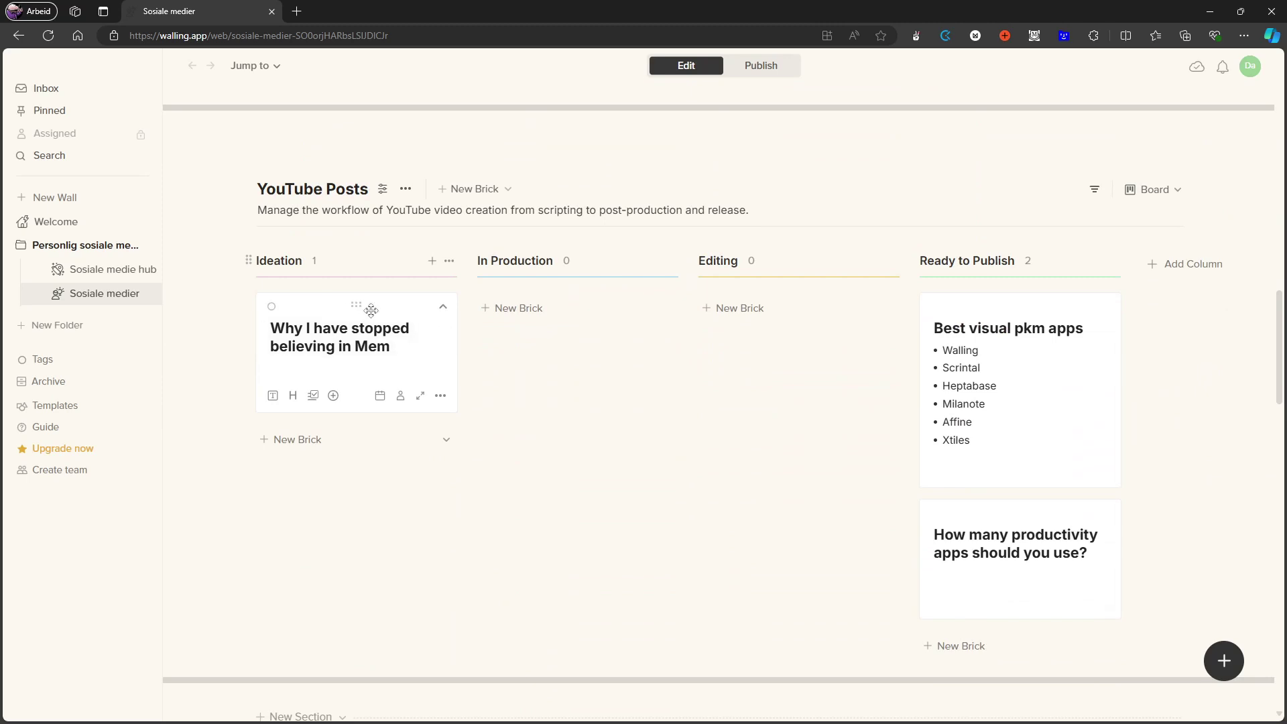
pyautogui.scroll(-3, 818, 399)
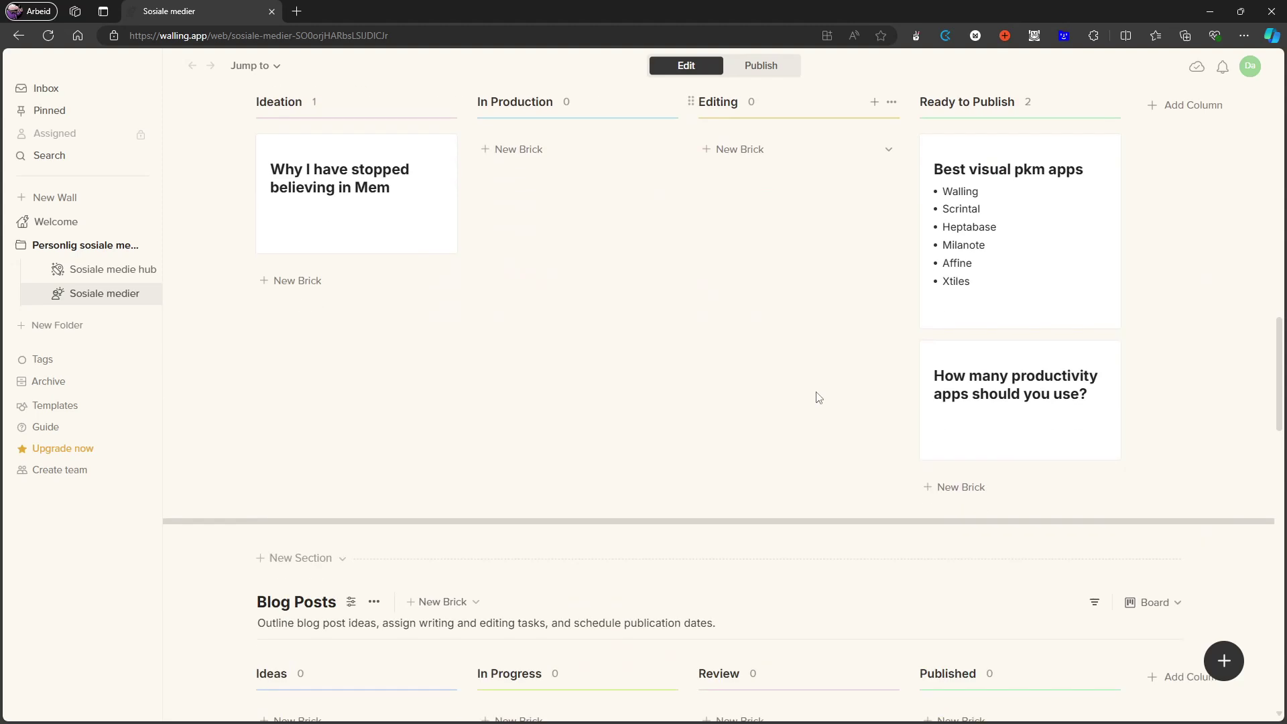
pyautogui.scroll(-5, 712, 388)
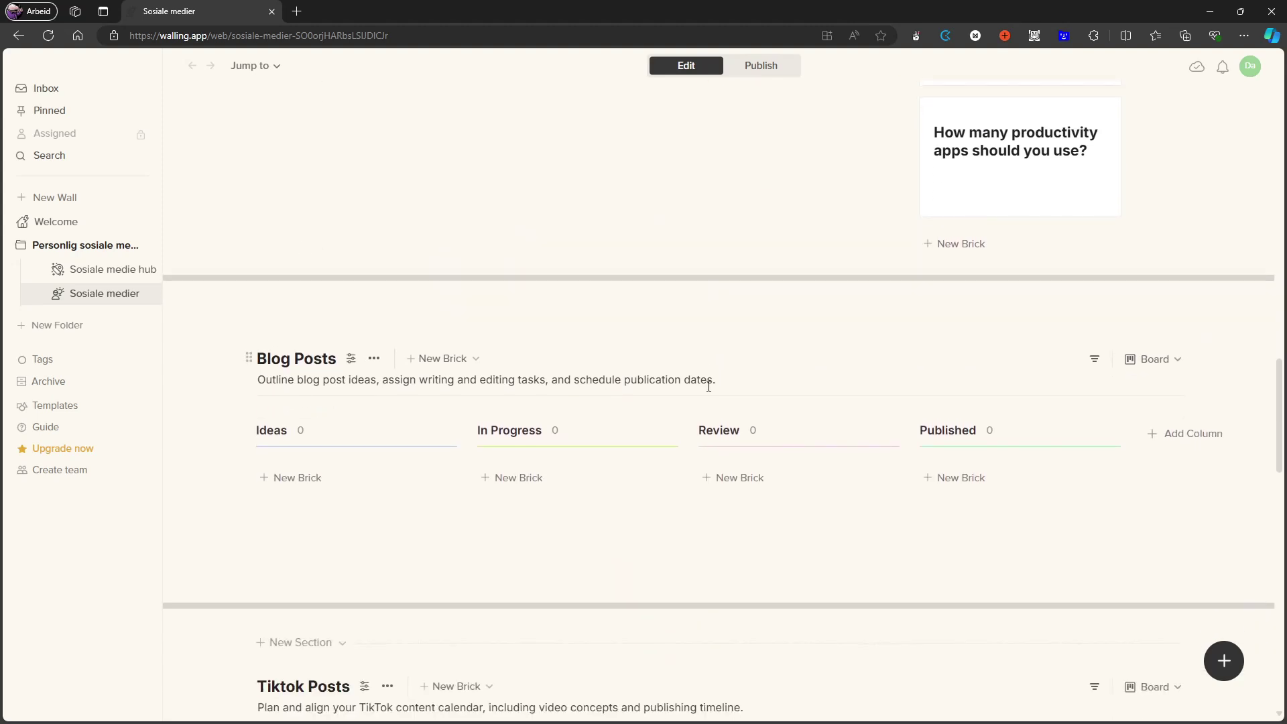
pyautogui.scroll(-1, 709, 394)
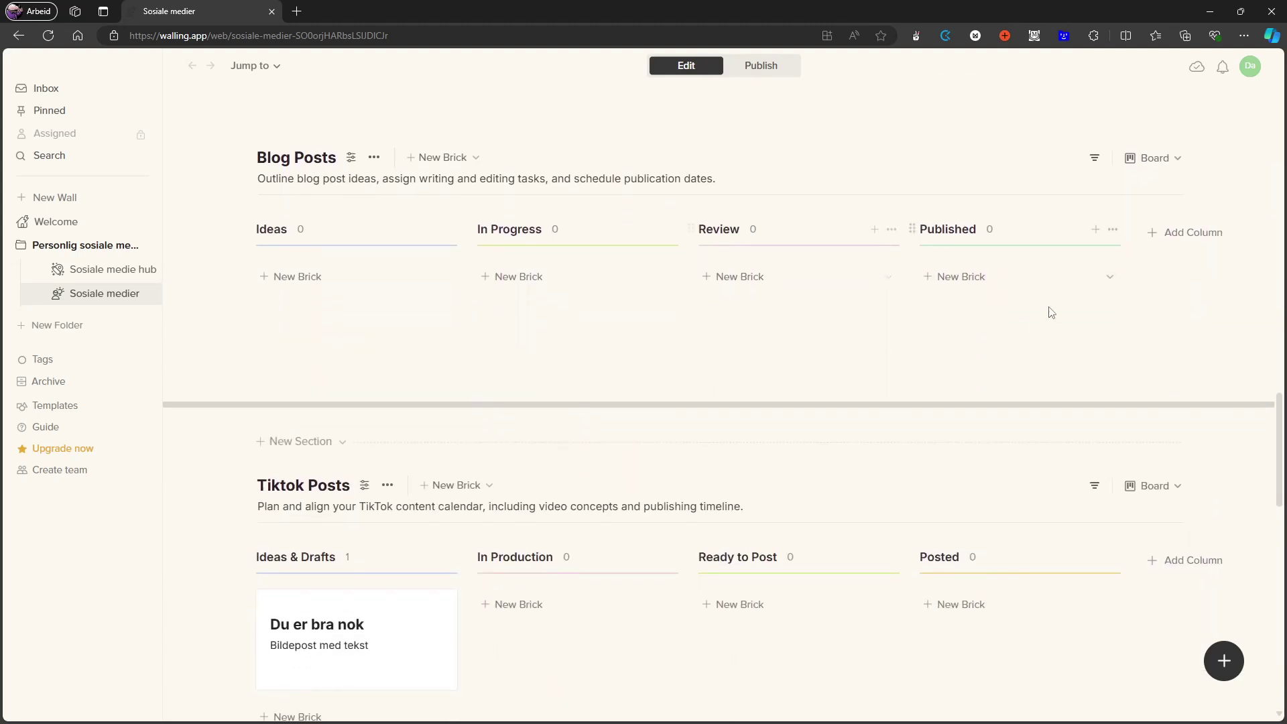
# Switch Blog Posts through Calendar, List and Visual views, then back to Board.
pyautogui.click(1156, 157)
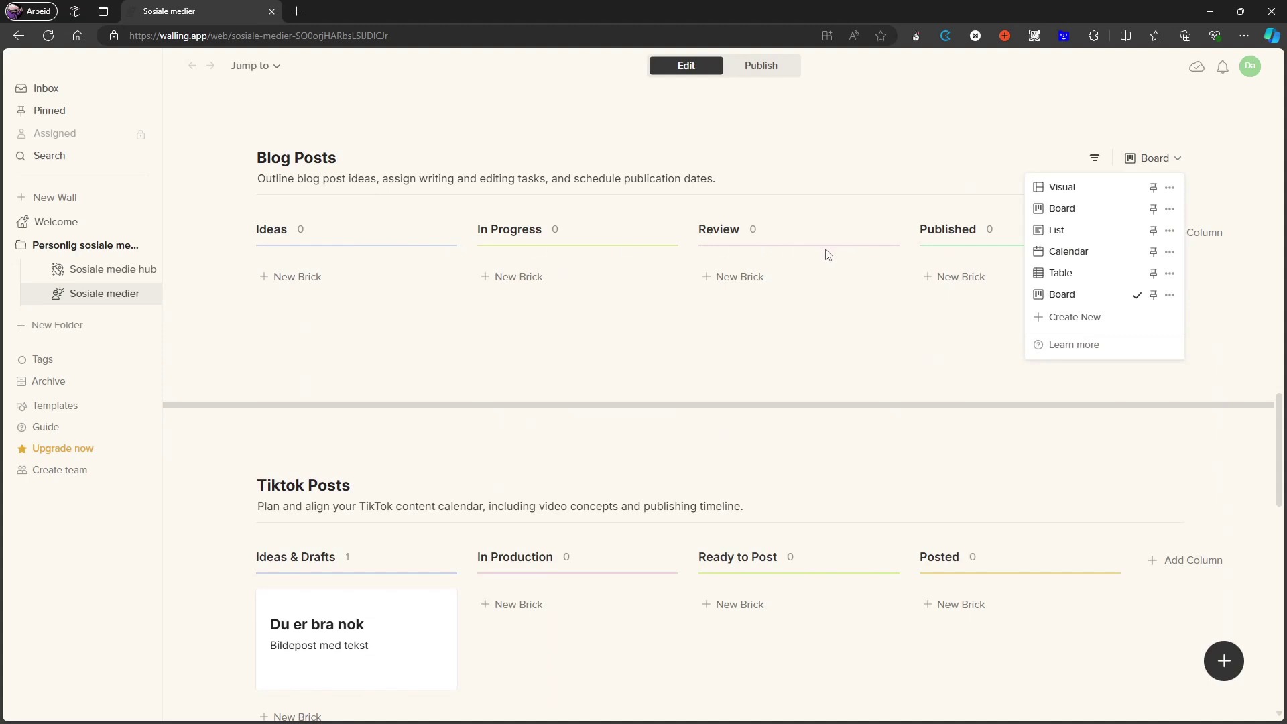
pyautogui.click(1068, 255)
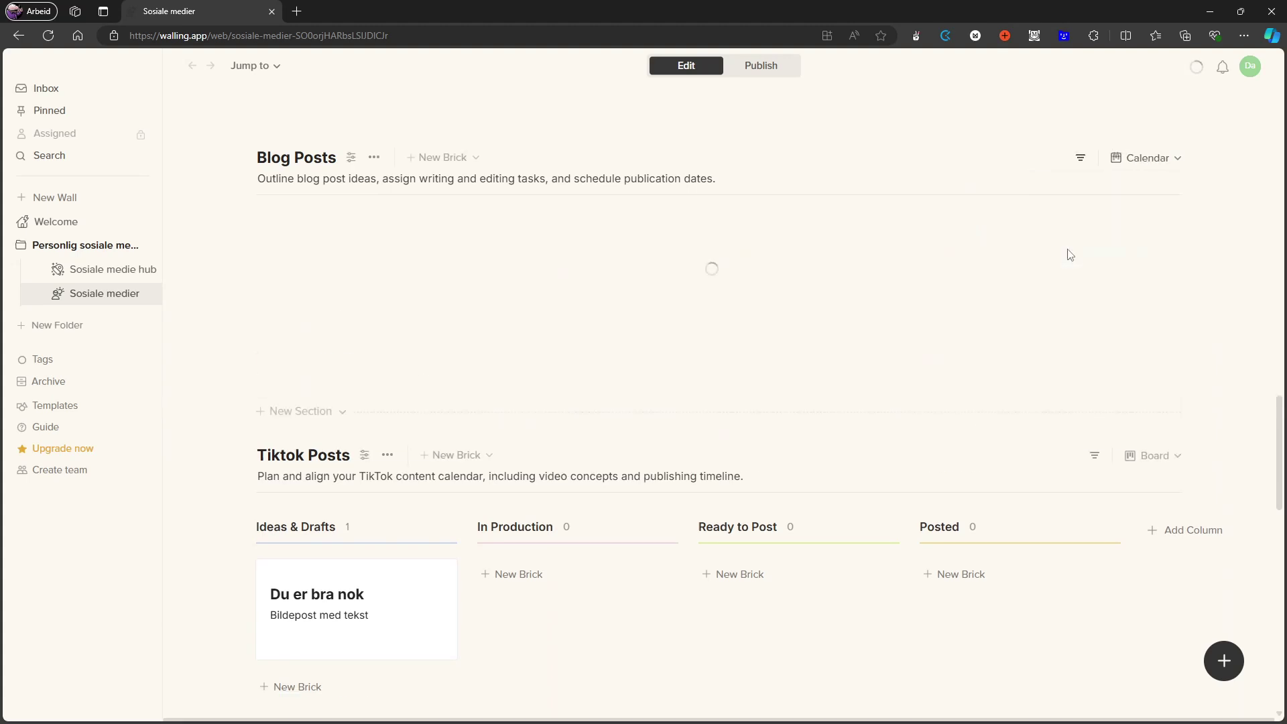
pyautogui.click(1147, 161)
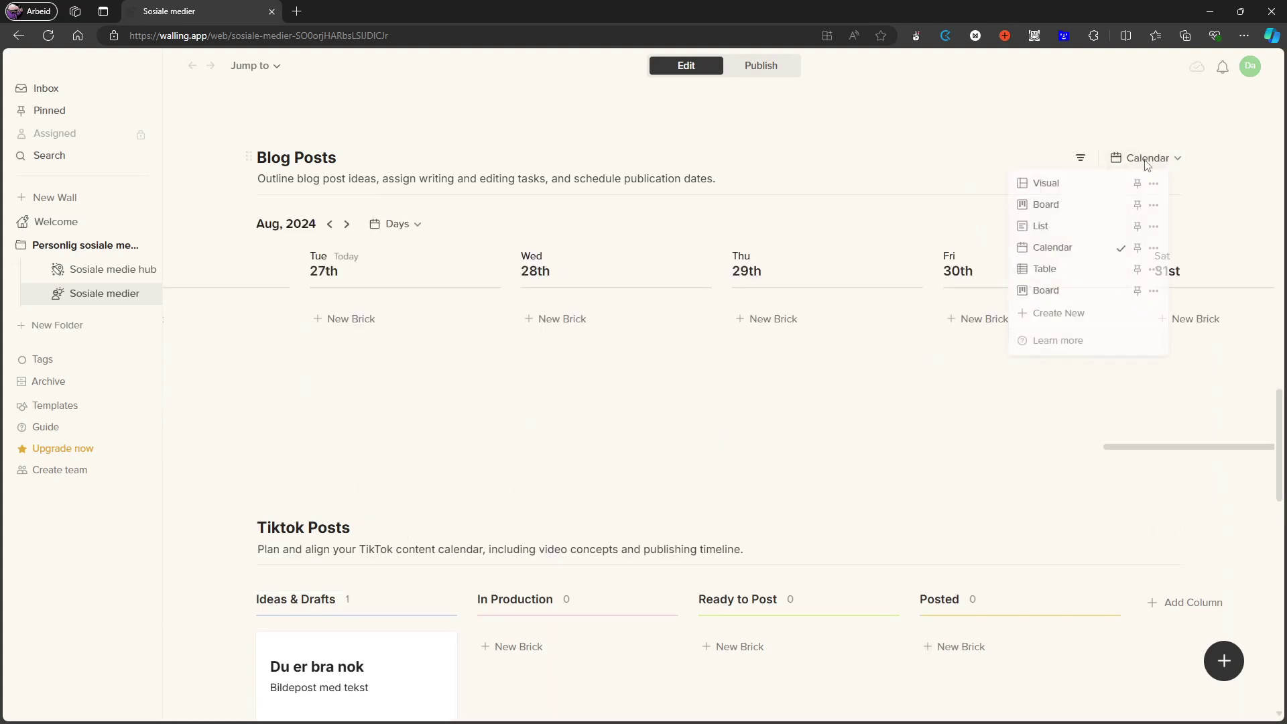
pyautogui.click(1070, 227)
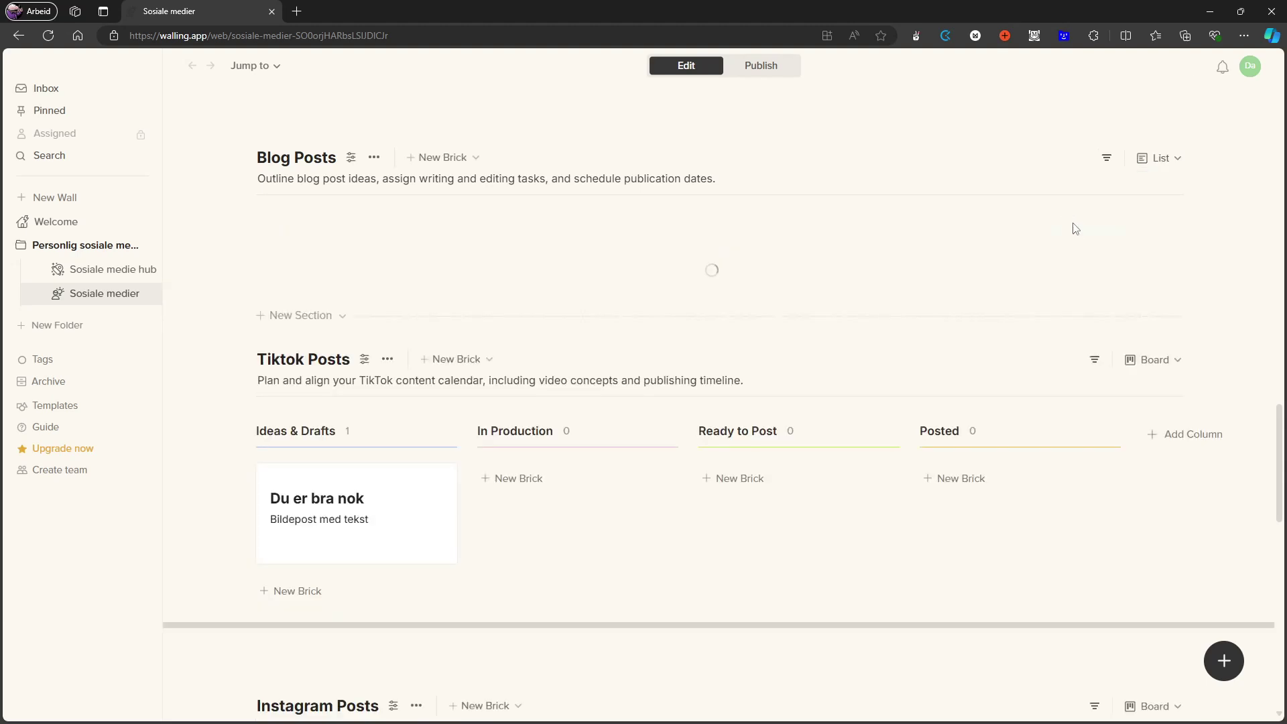
pyautogui.click(1167, 167)
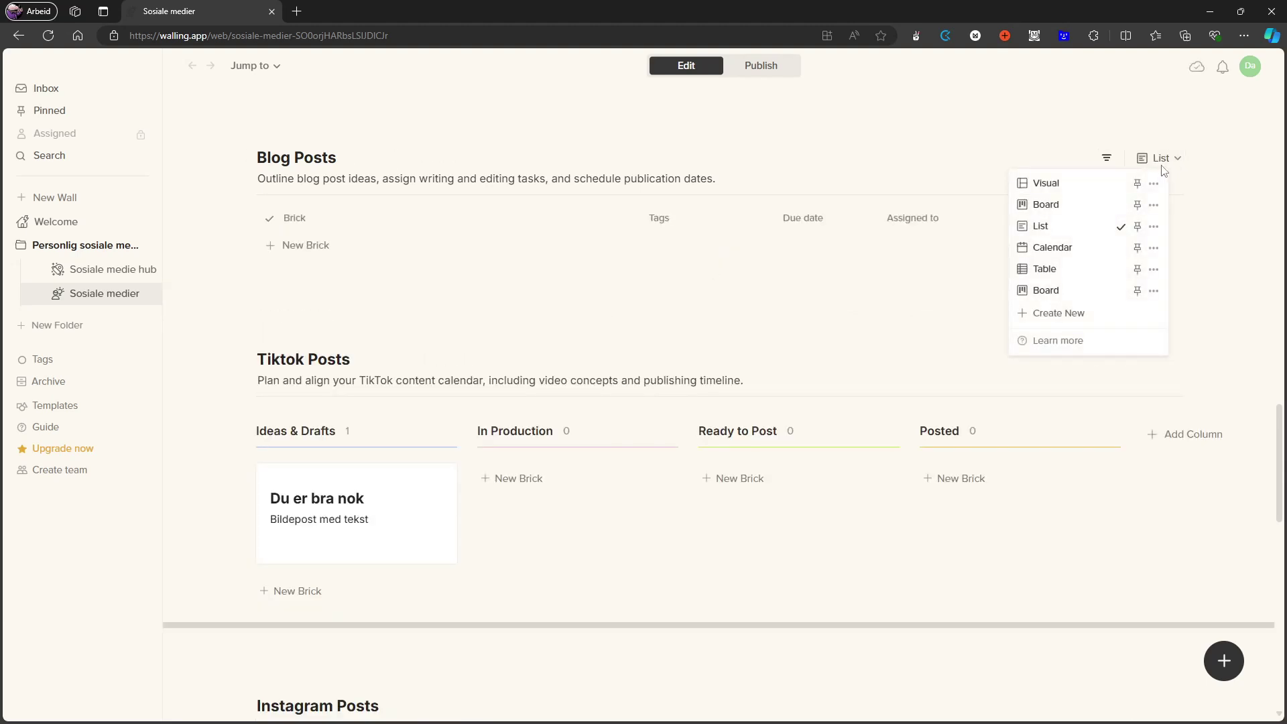
pyautogui.click(1076, 191)
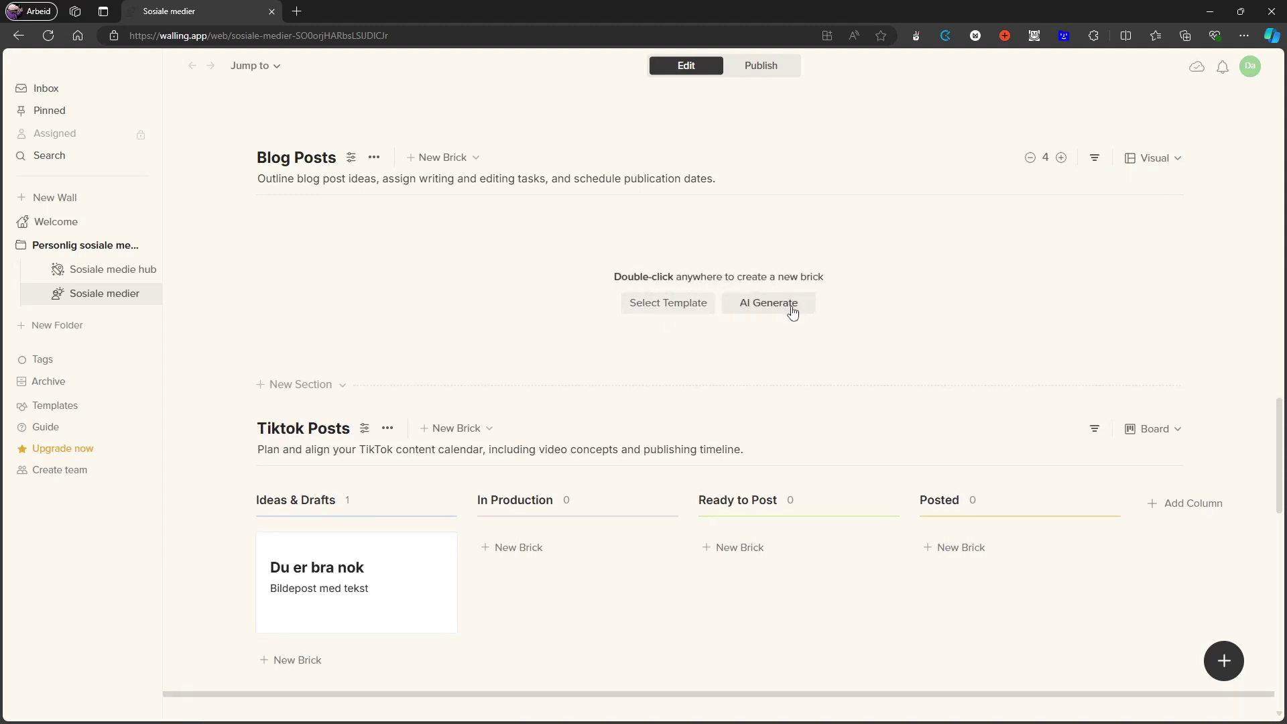
pyautogui.click(1150, 163)
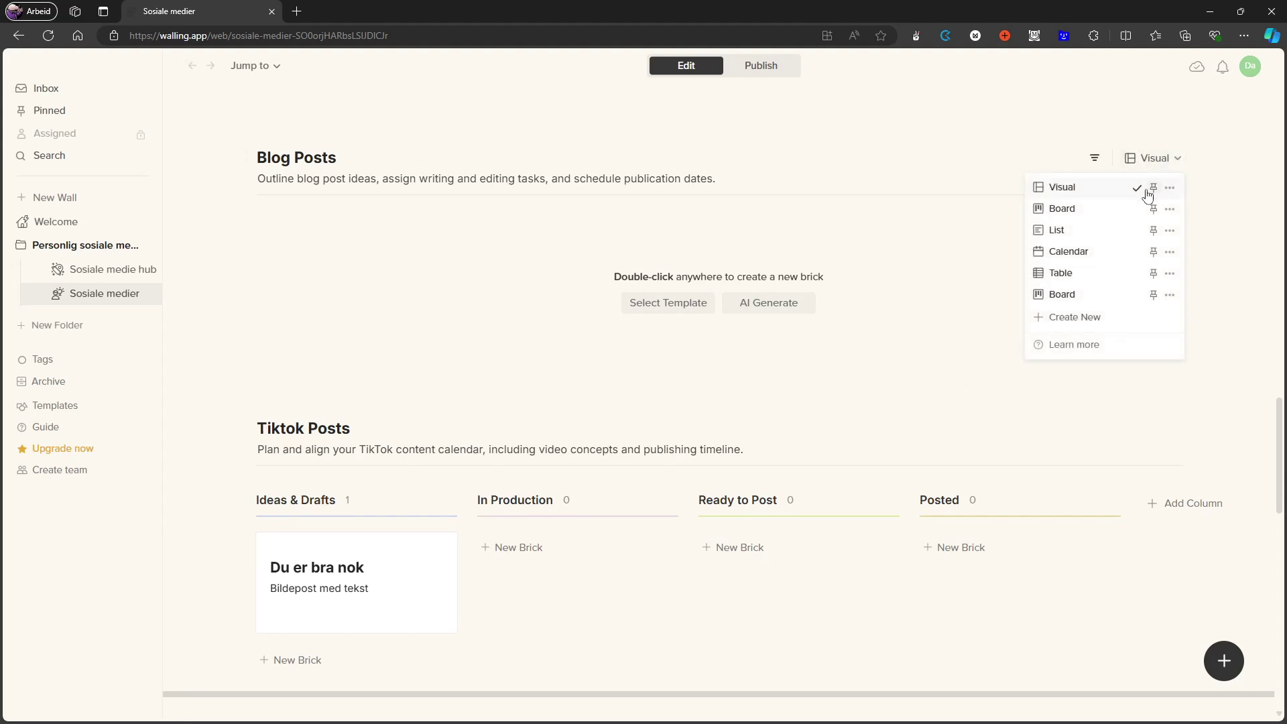
pyautogui.click(1056, 214)
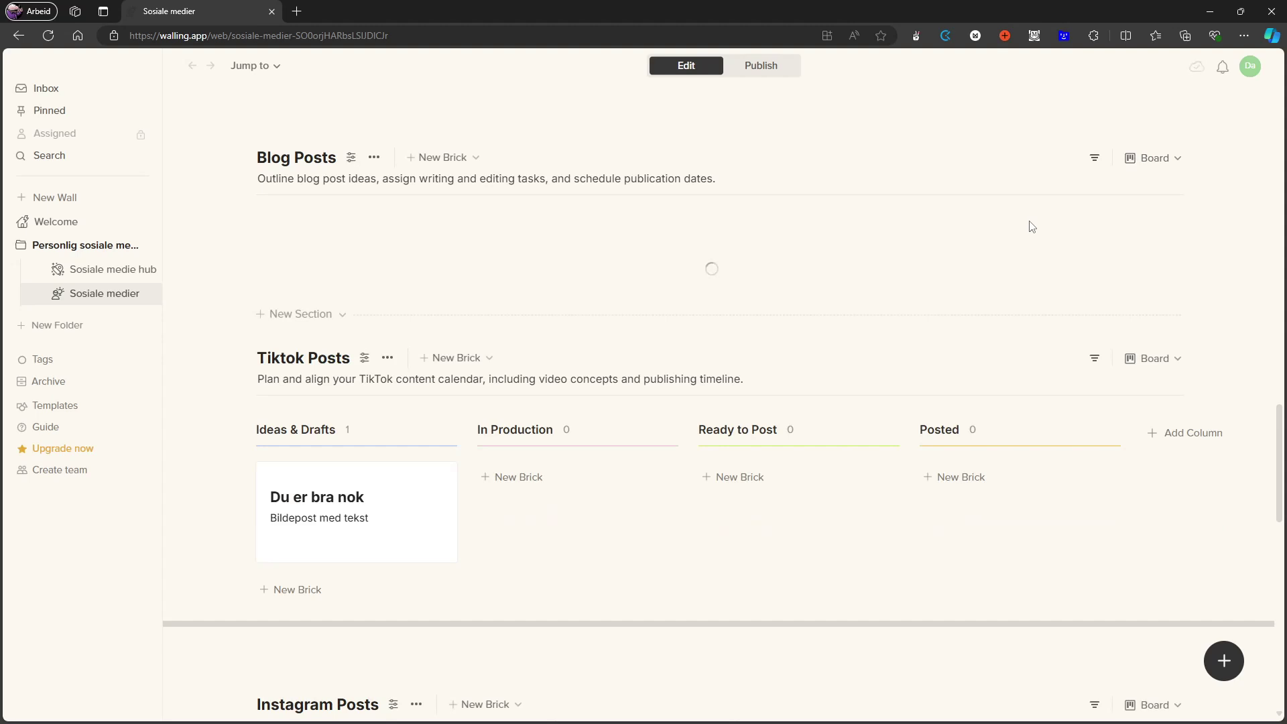
# Switch YouTube Posts to Visual view, then back to Board.
pyautogui.click(1152, 158)
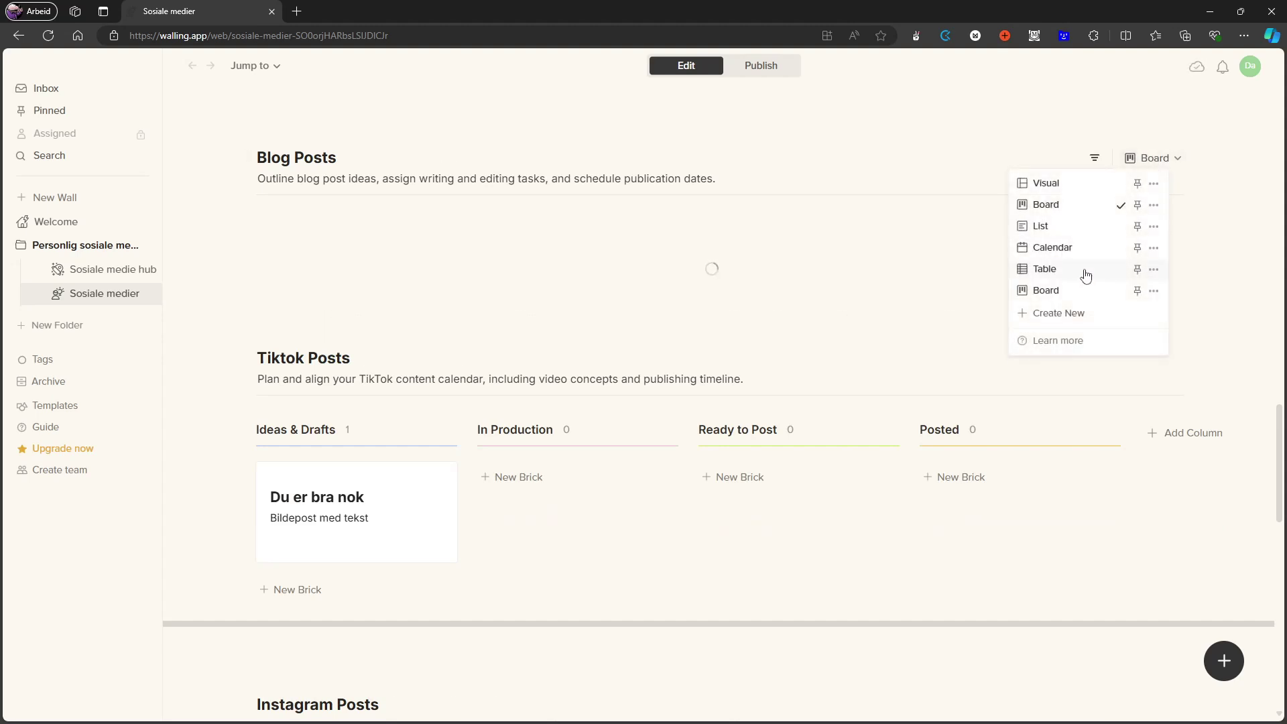
pyautogui.click(820, 268)
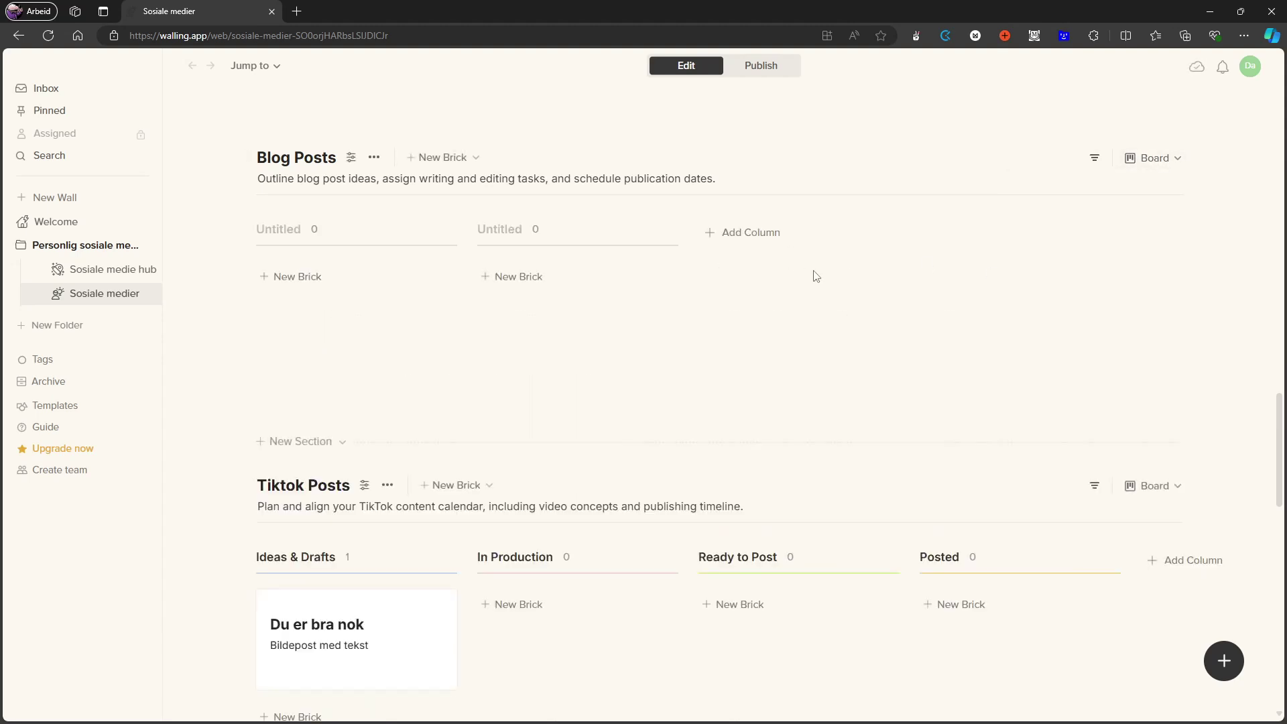
pyautogui.scroll(8, 799, 293)
pyautogui.scroll(4, 798, 295)
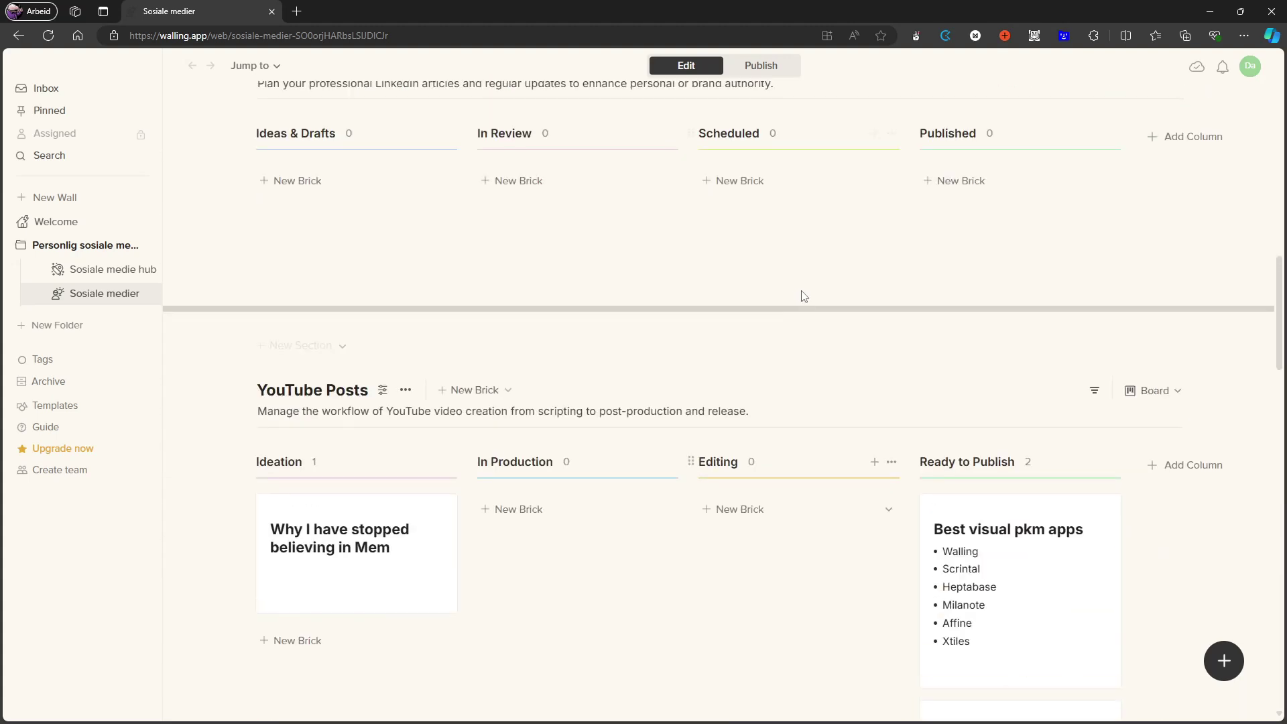
pyautogui.click(1162, 392)
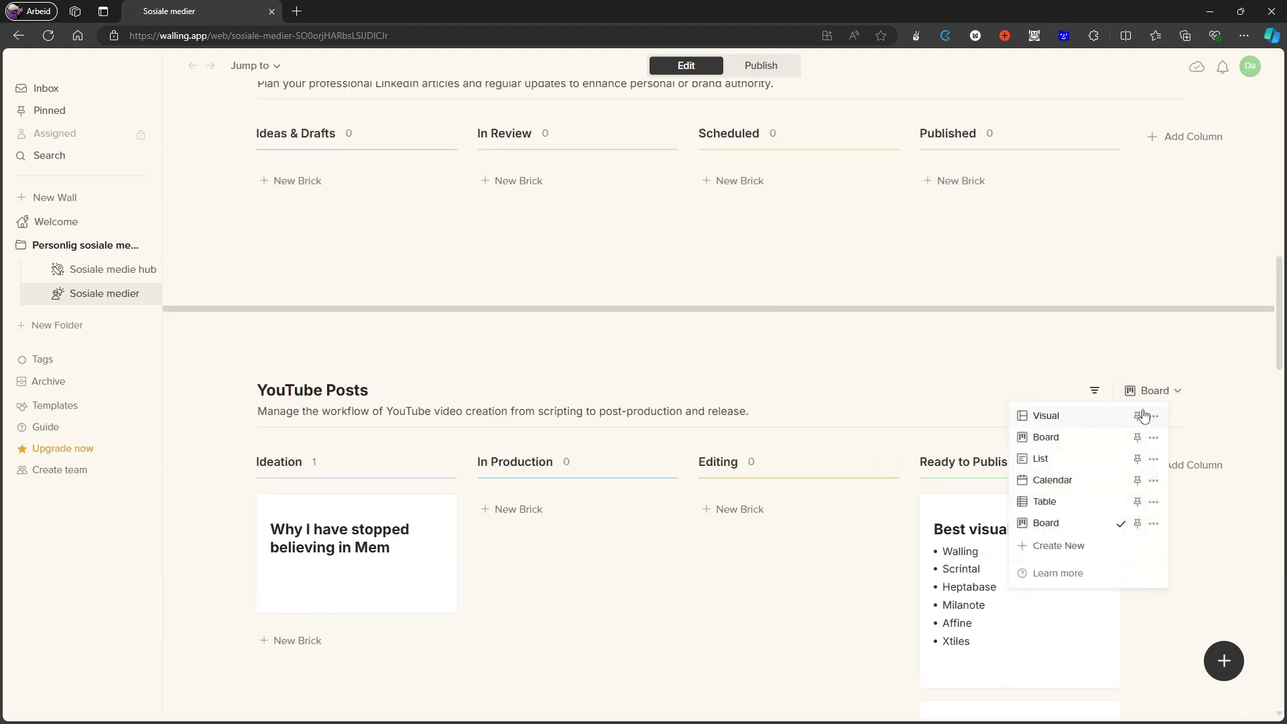
pyautogui.click(1099, 420)
pyautogui.scroll(-1, 838, 402)
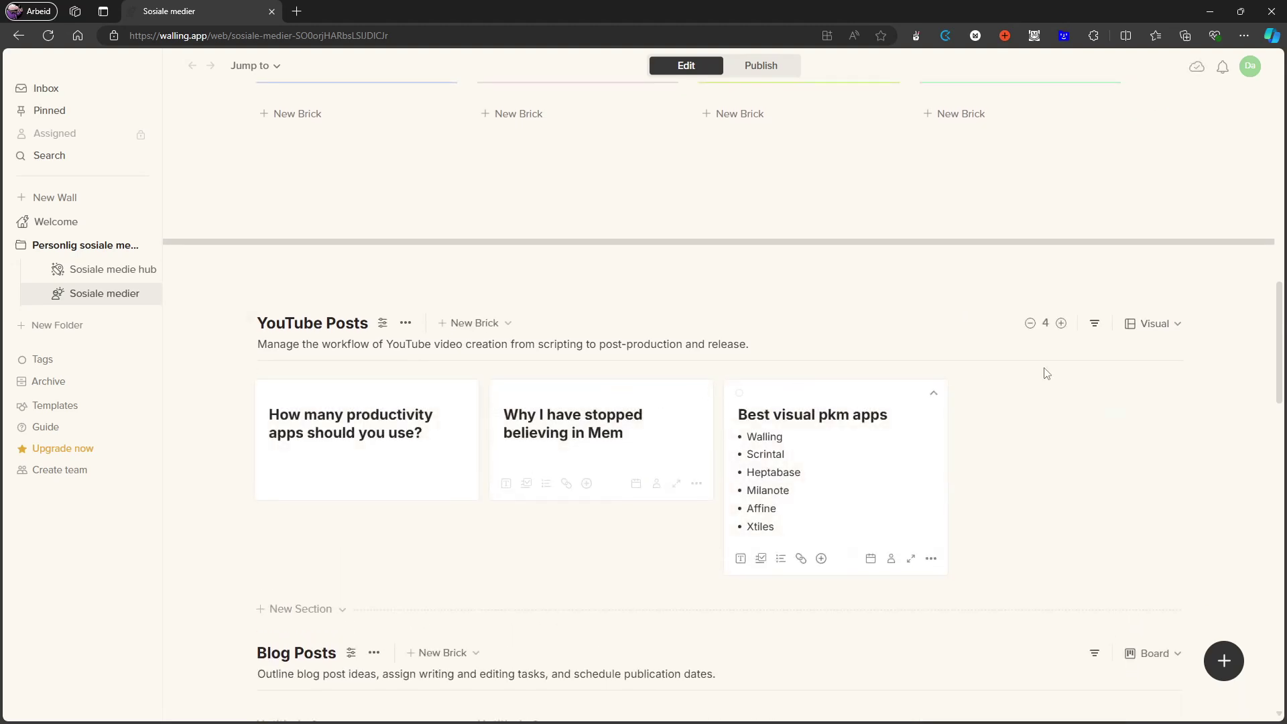
pyautogui.click(1154, 324)
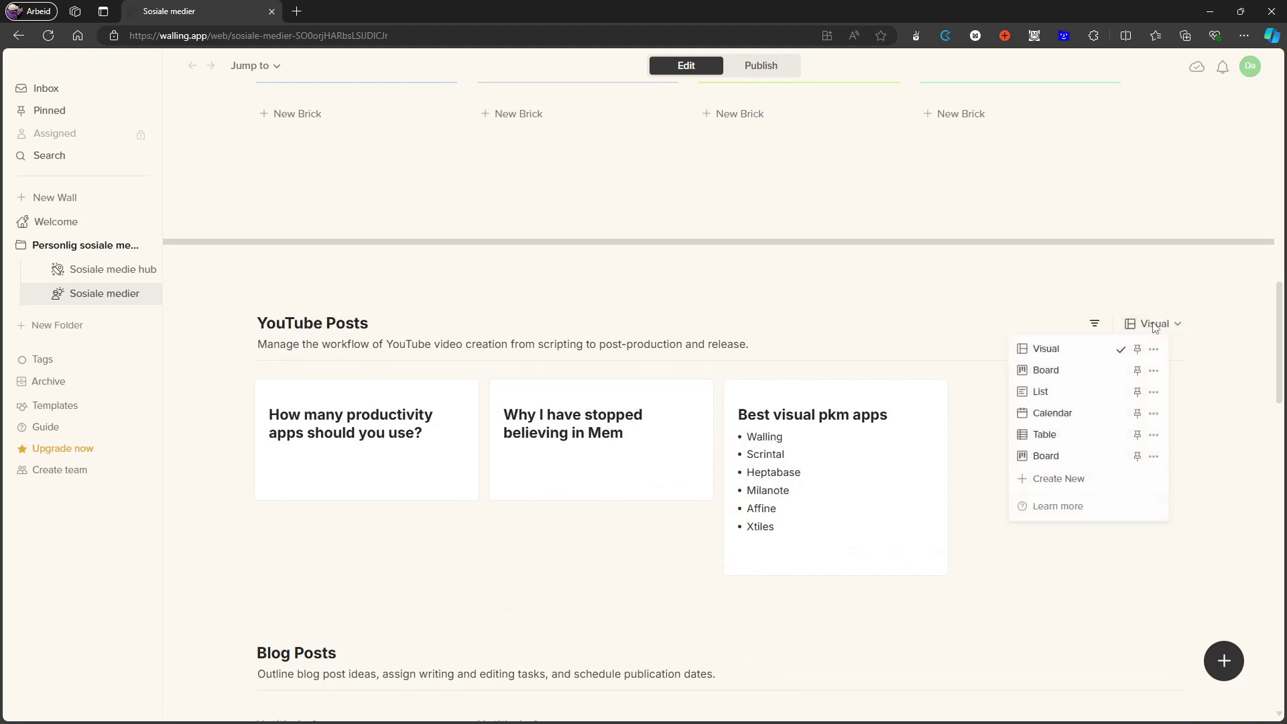
pyautogui.click(1073, 371)
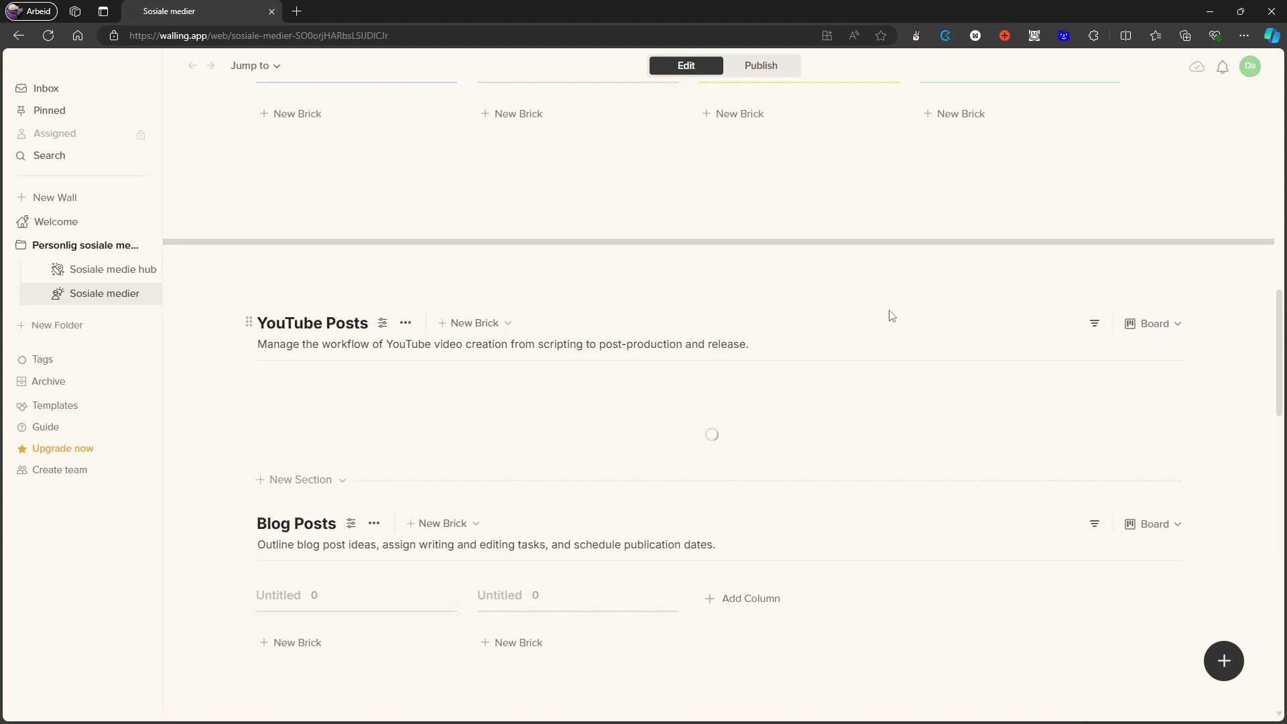
# Scroll past Blog Posts, Tiktok Posts and Instagram Posts to the Podcast ideas section.
pyautogui.scroll(-1, 912, 311)
pyautogui.scroll(-4, 915, 309)
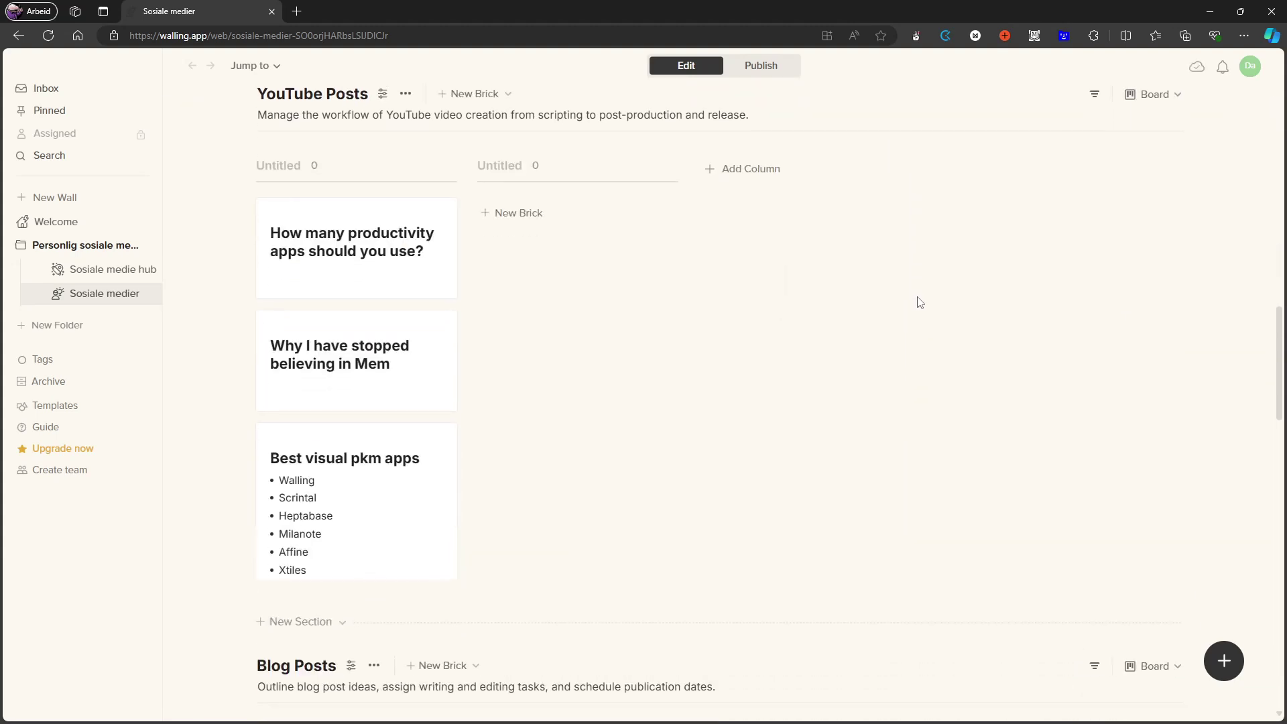
pyautogui.scroll(-7, 920, 302)
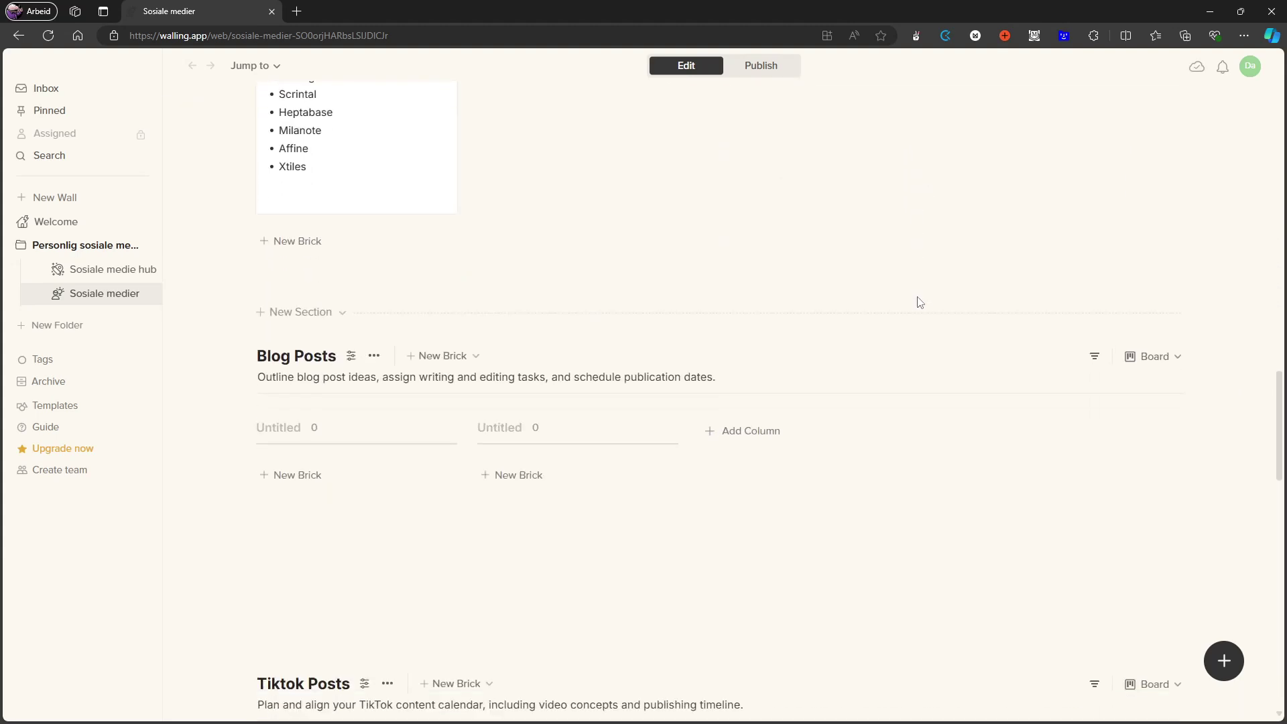
pyautogui.scroll(-5, 918, 301)
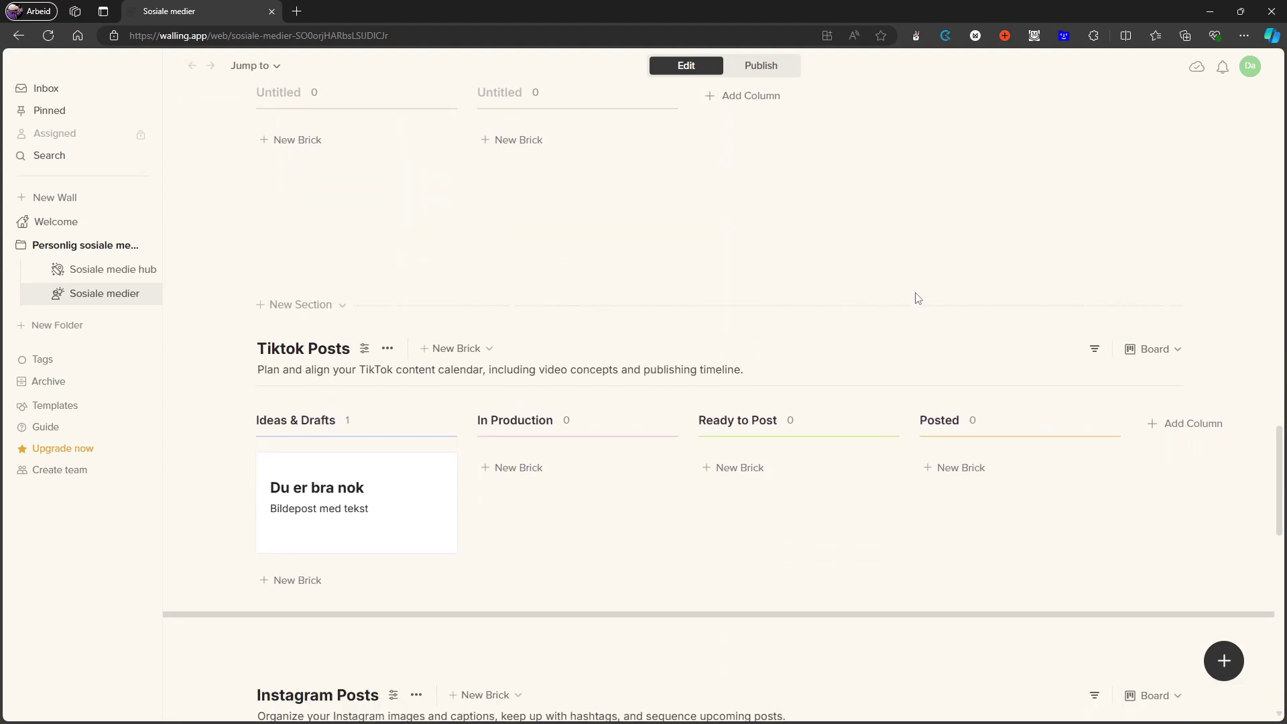
pyautogui.scroll(-5, 917, 298)
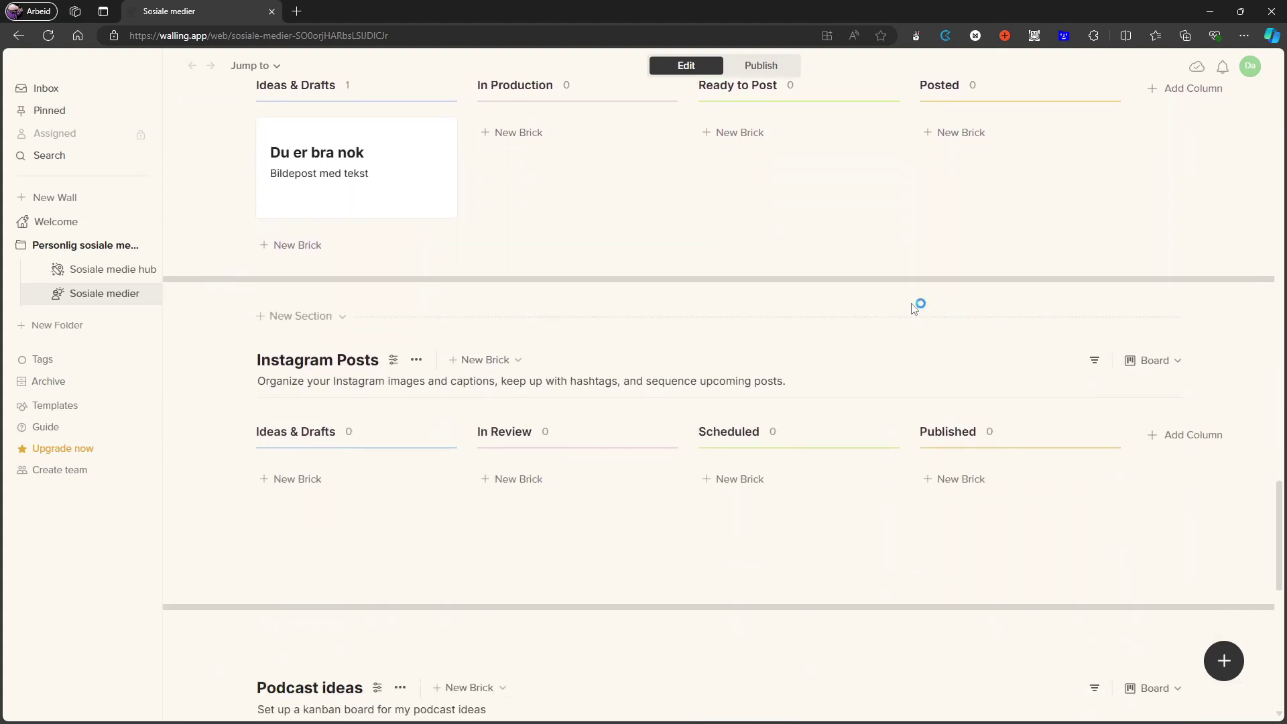
pyautogui.scroll(-5, 900, 310)
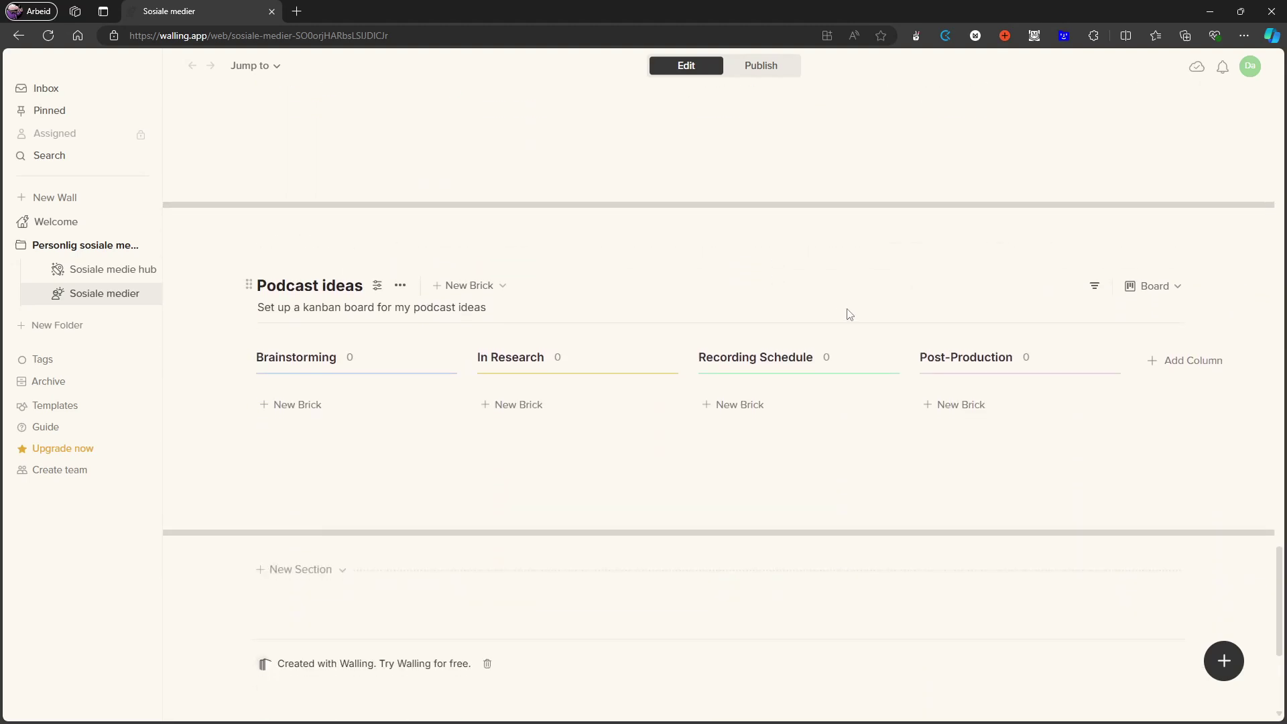
pyautogui.scroll(-1, 838, 294)
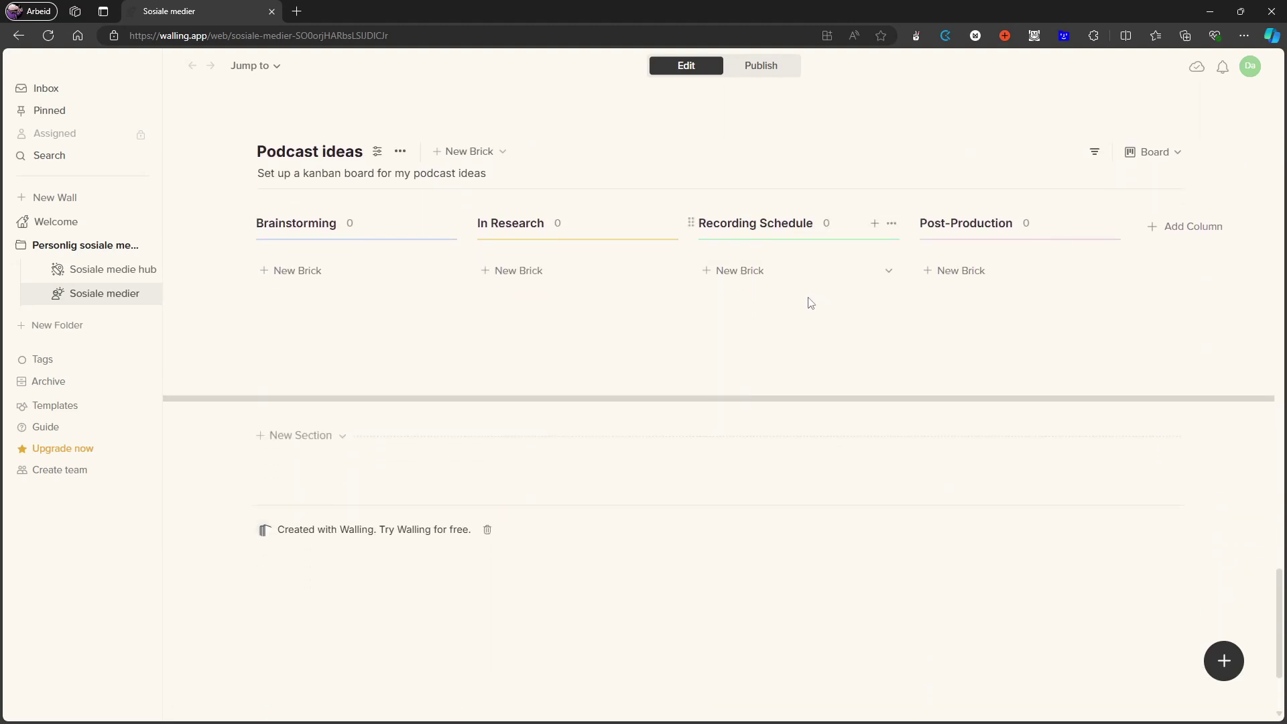
# Open the wall's publish settings and view the One page versus Slides layout options.
pyautogui.click(761, 65)
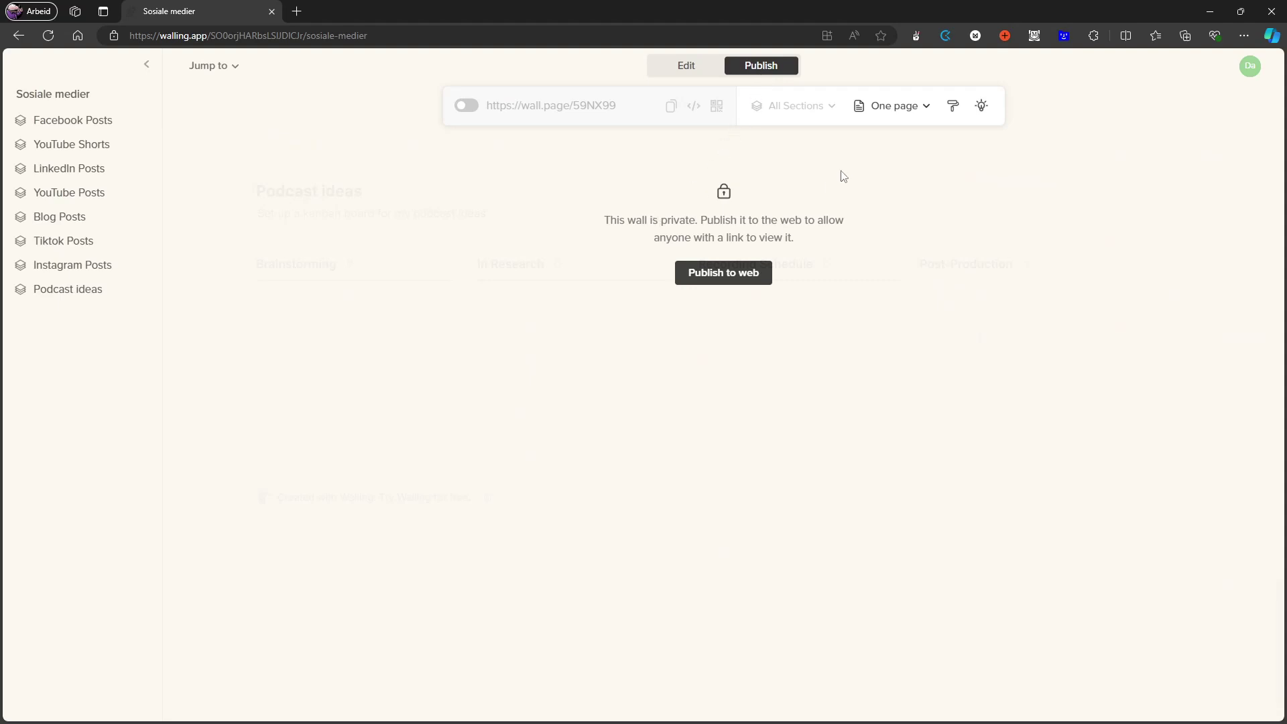
pyautogui.click(907, 115)
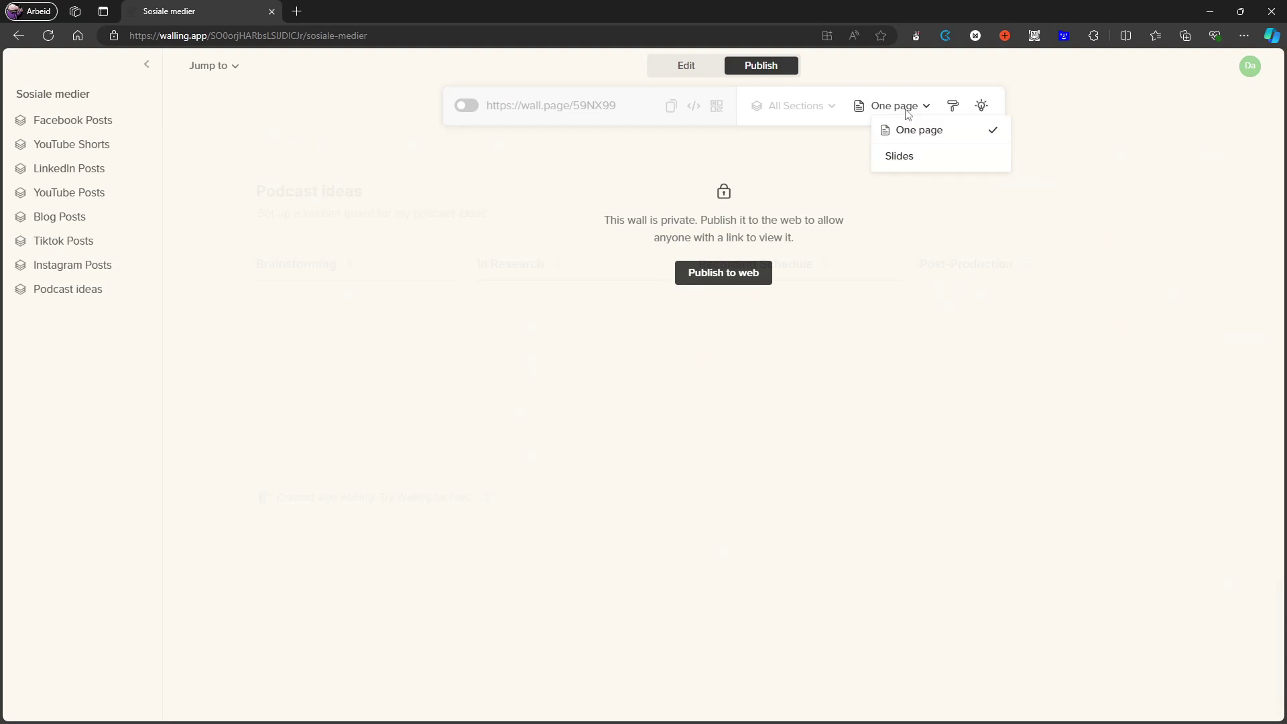
# Return to editing and scroll up to the Facebook Posts board near the wall's top.
pyautogui.click(677, 70)
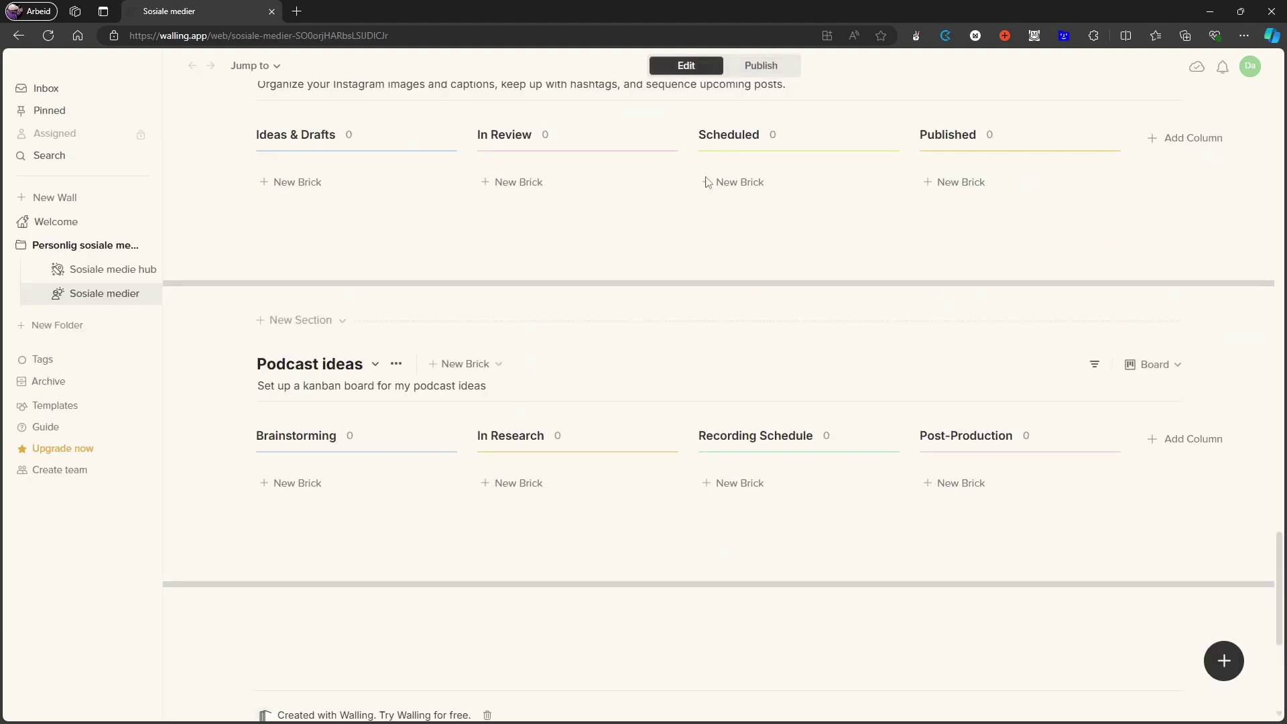
pyautogui.scroll(4, 731, 258)
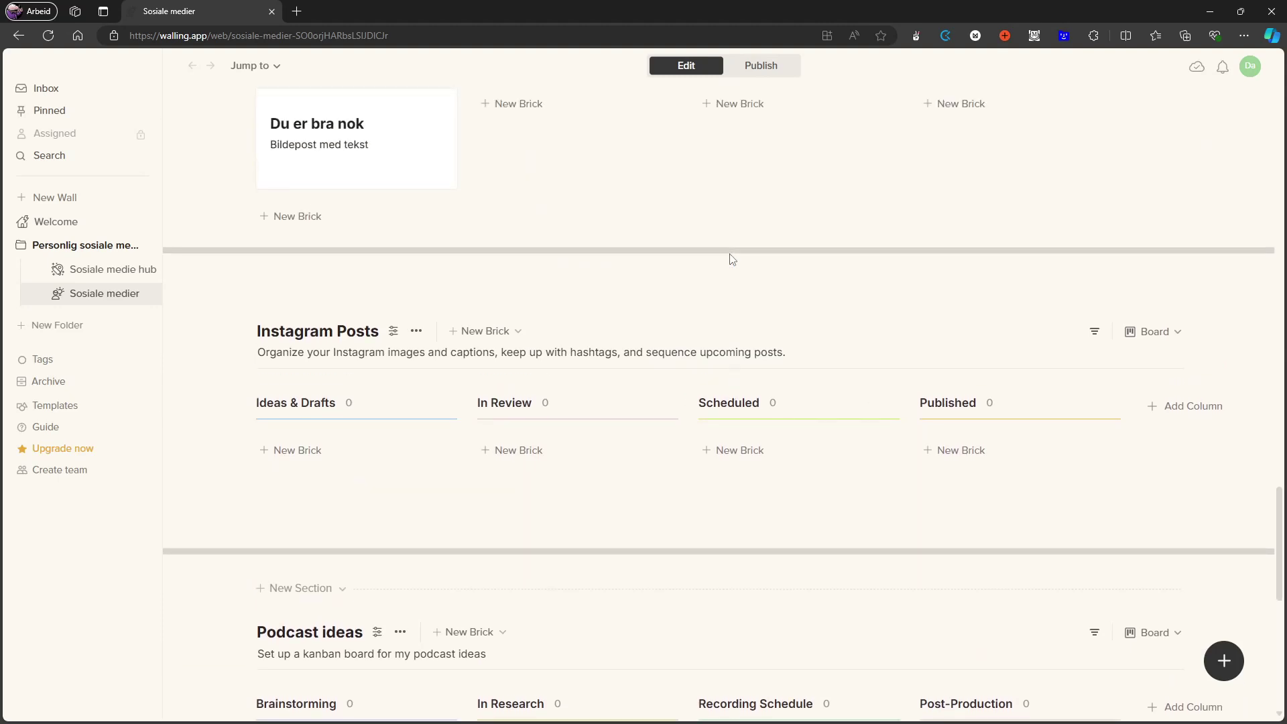
pyautogui.scroll(1, 733, 260)
pyautogui.scroll(5, 733, 259)
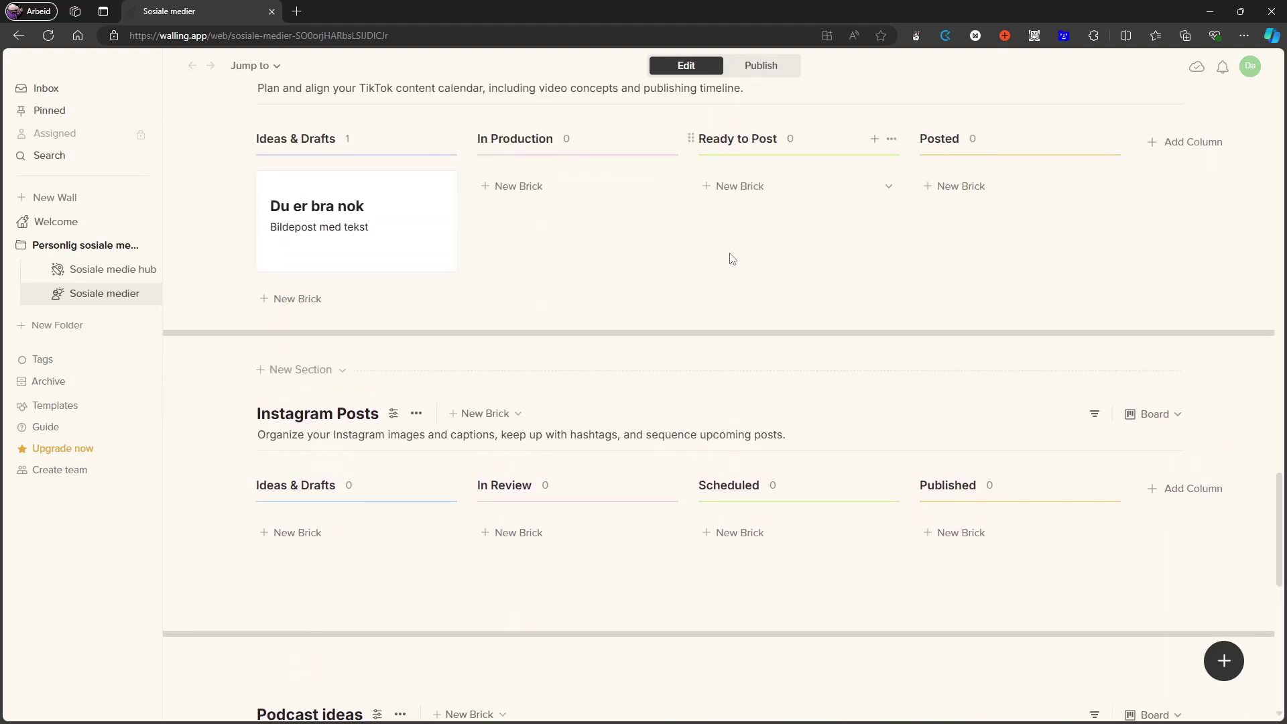
pyautogui.scroll(8, 732, 259)
pyautogui.scroll(4, 580, 303)
pyautogui.scroll(2, 402, 195)
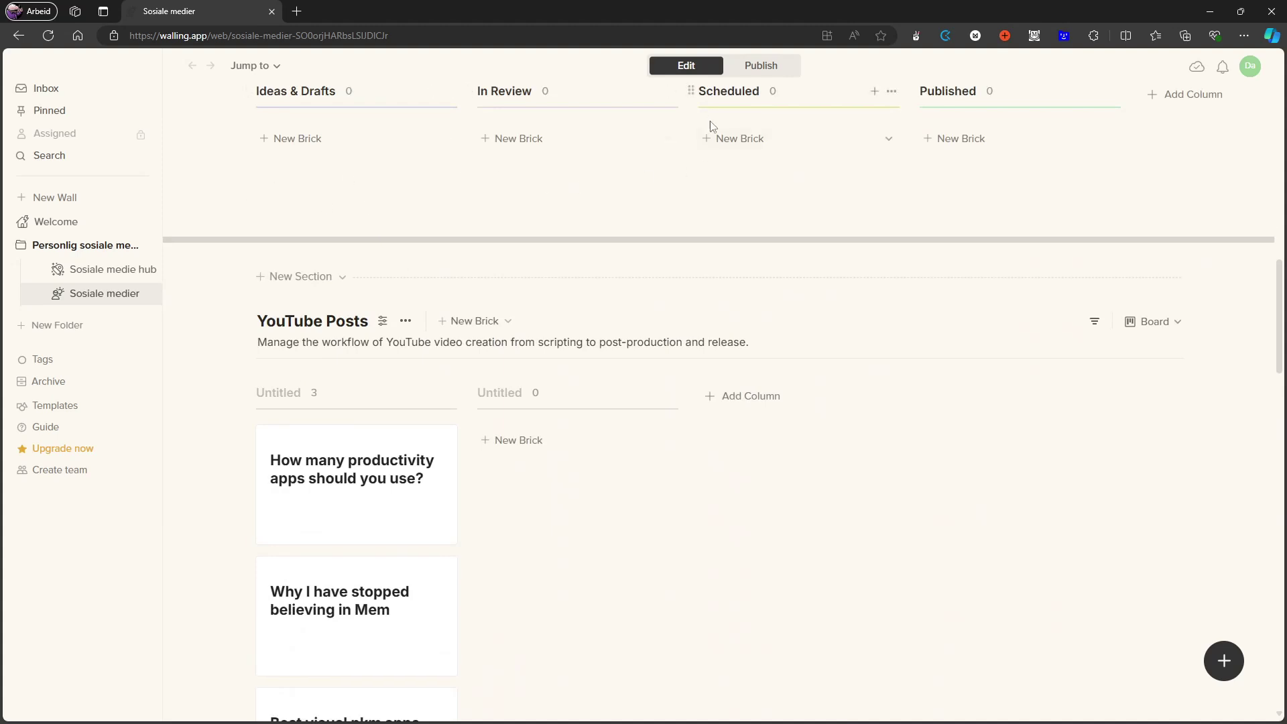
pyautogui.scroll(6, 698, 174)
pyautogui.scroll(9, 677, 226)
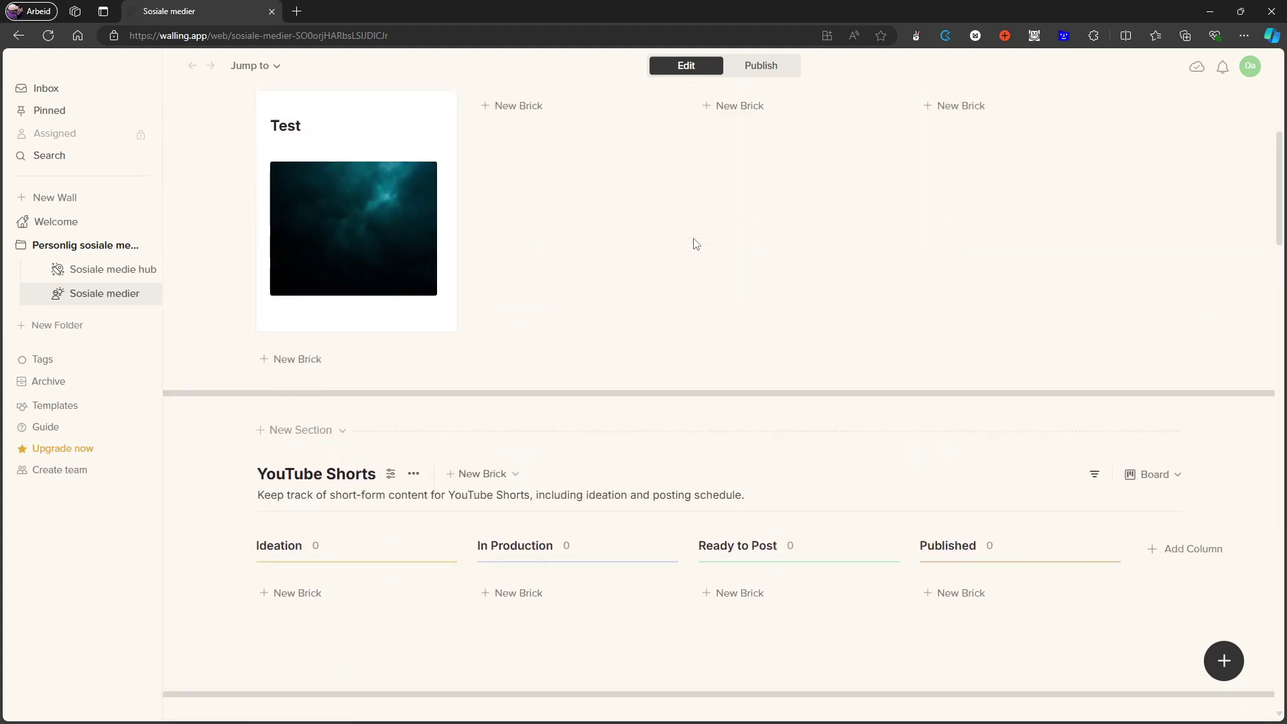
pyautogui.scroll(2, 562, 229)
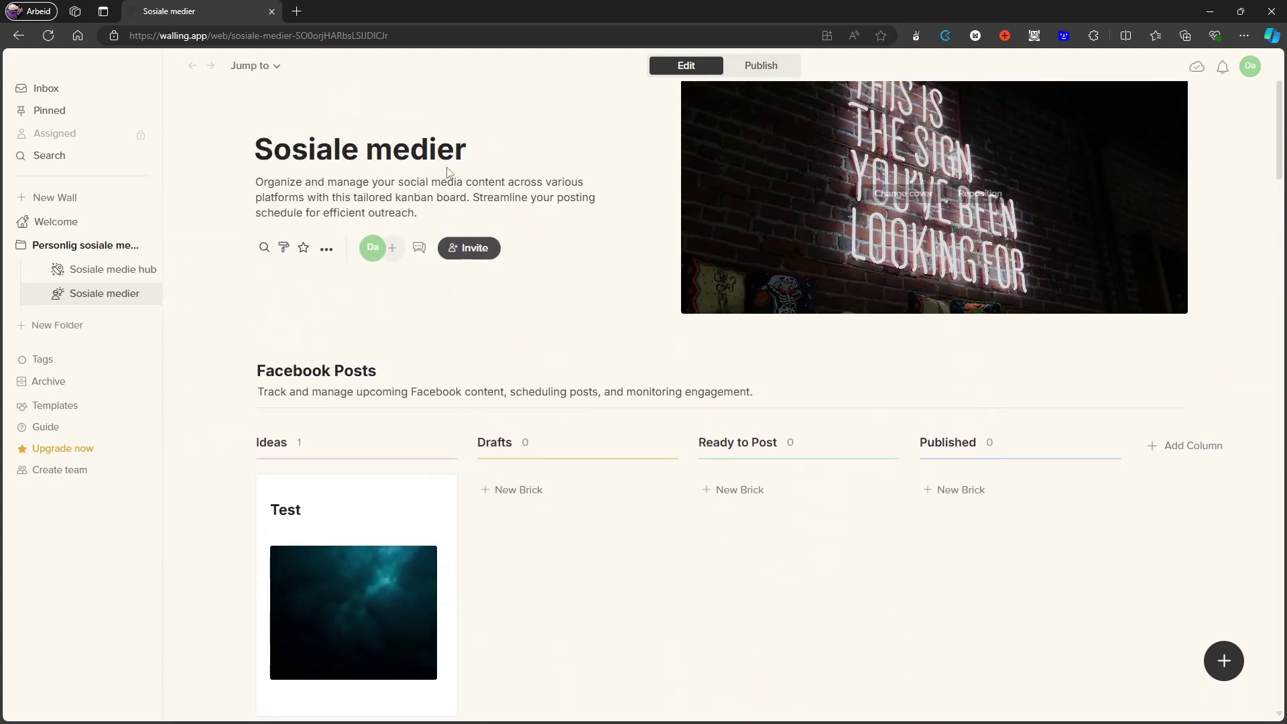
pyautogui.scroll(1, 563, 181)
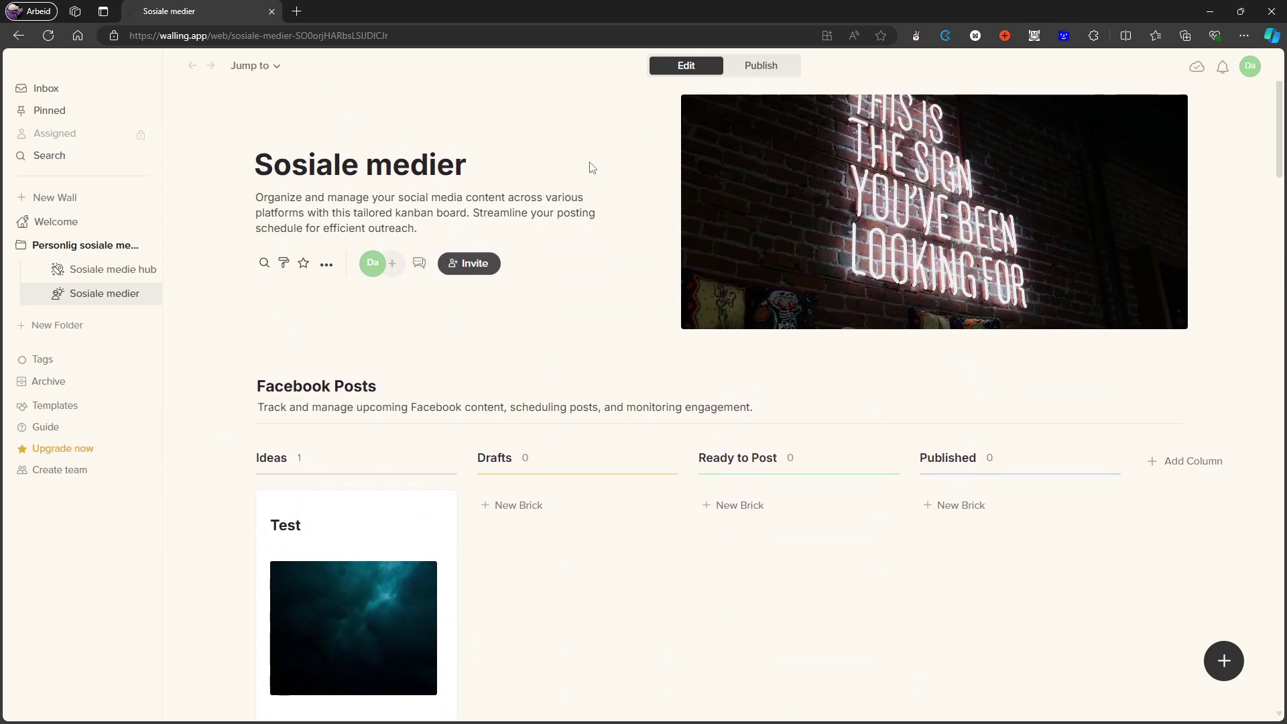
pyautogui.scroll(-3, 529, 235)
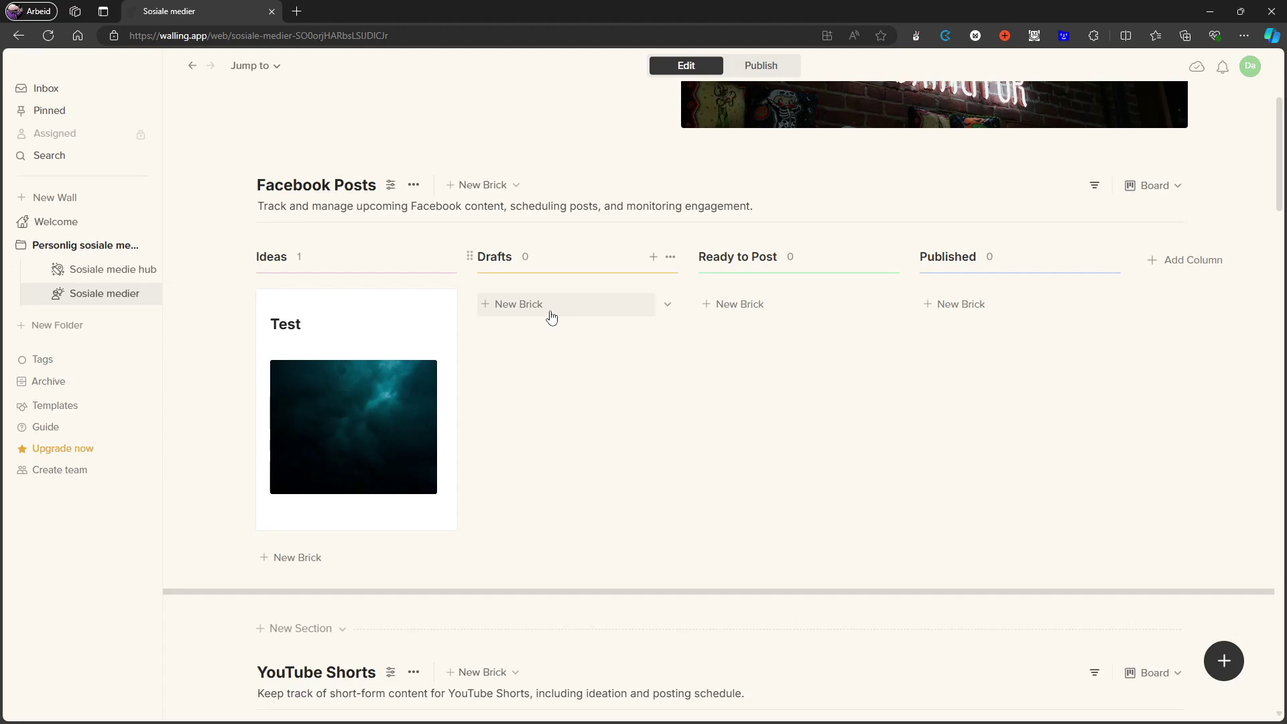
# Create a new Drafts brick with an Image block and view its image sources.
pyautogui.click(549, 311)
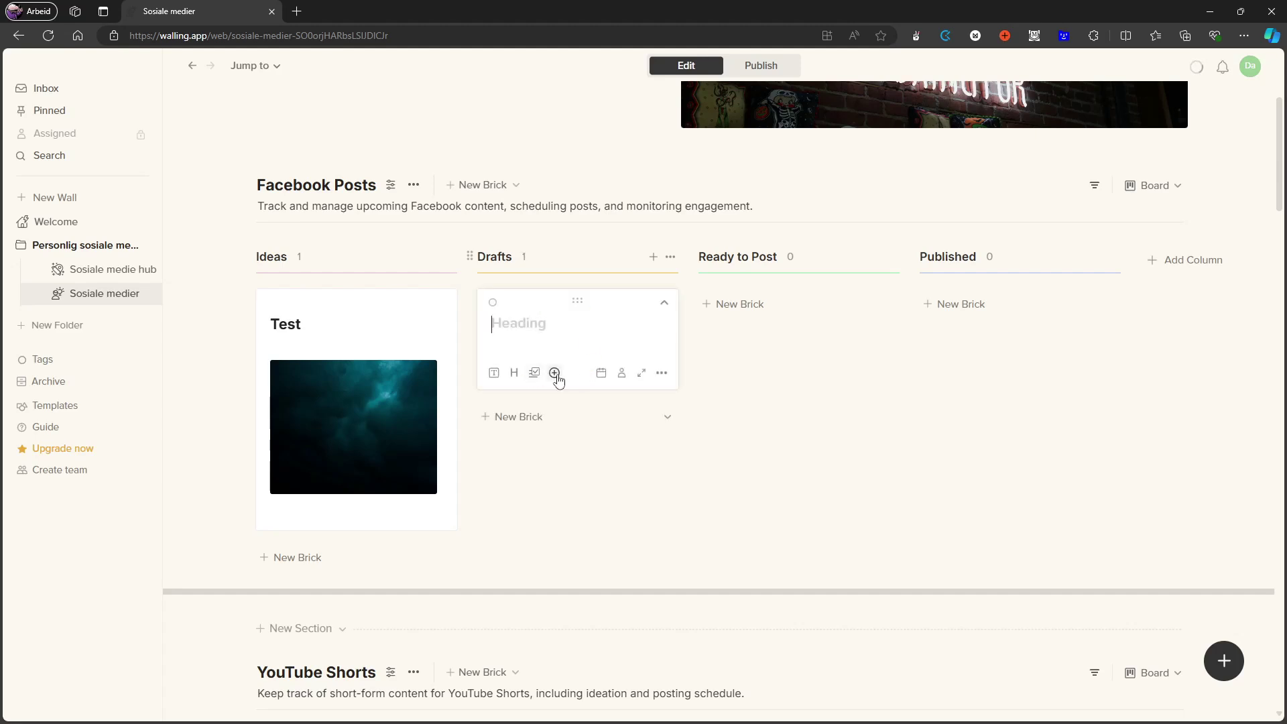
pyautogui.click(555, 372)
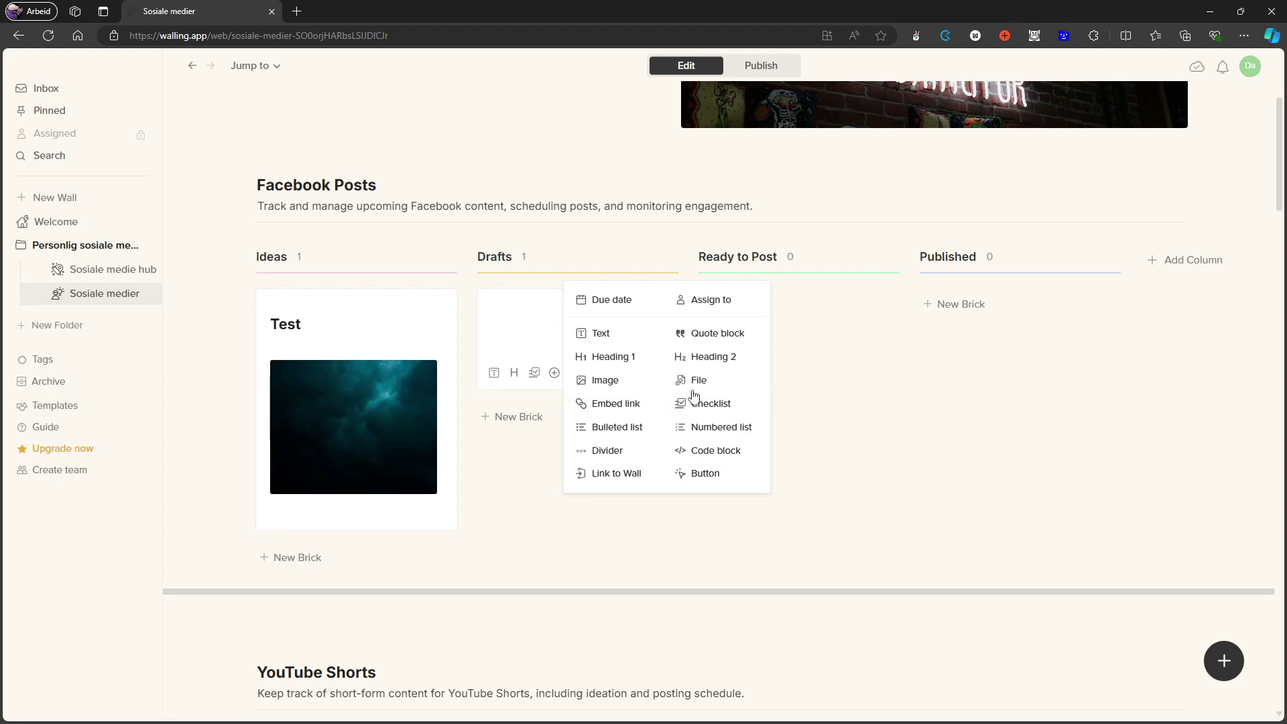
pyautogui.click(599, 381)
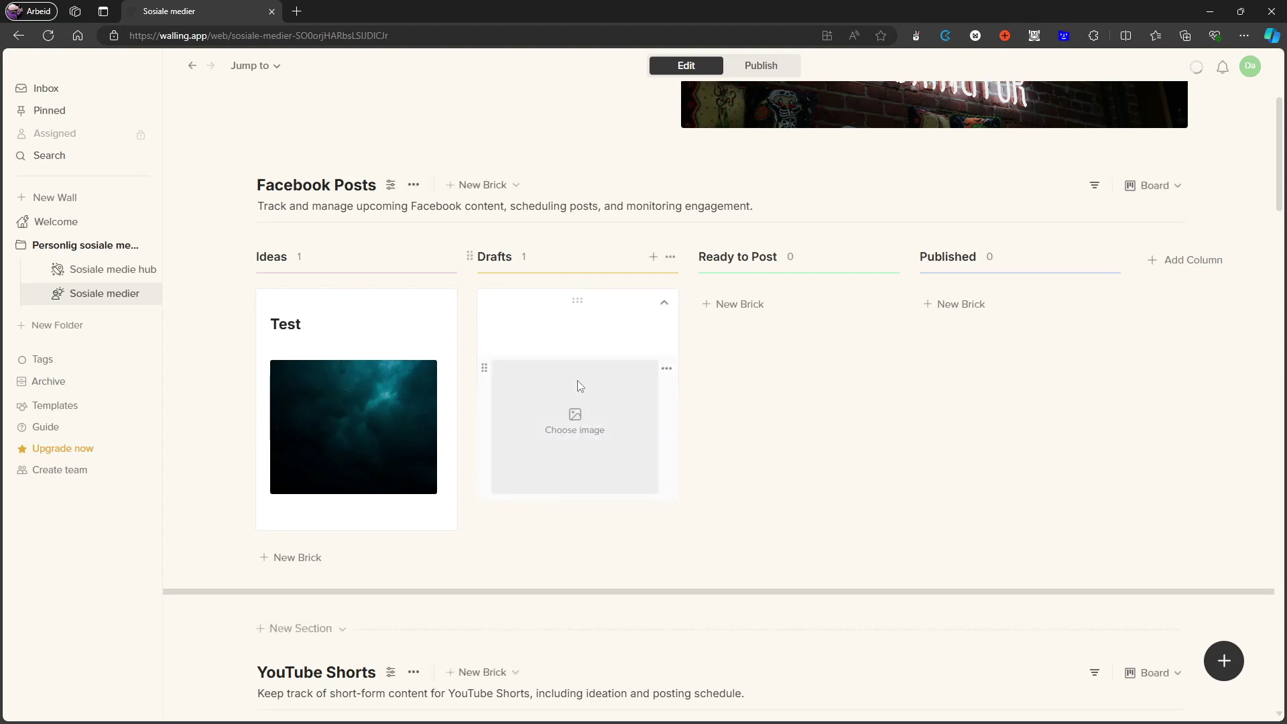
pyautogui.click(576, 423)
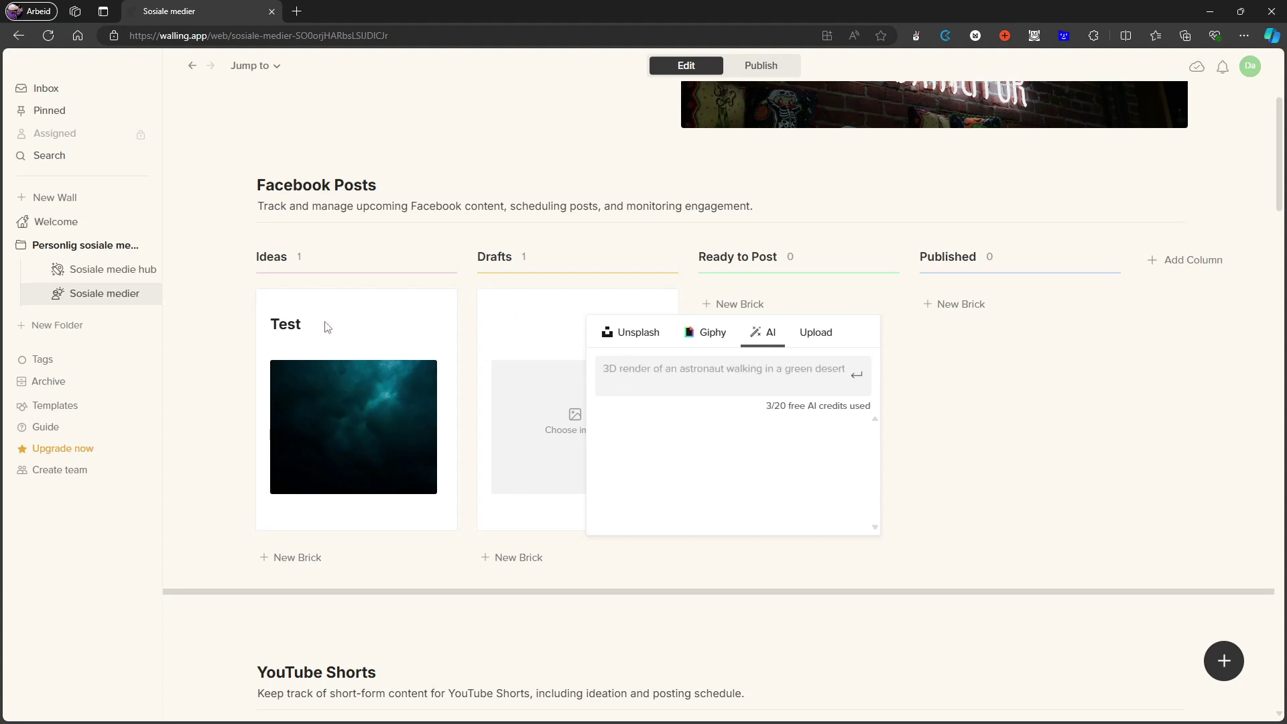
pyautogui.click(238, 256)
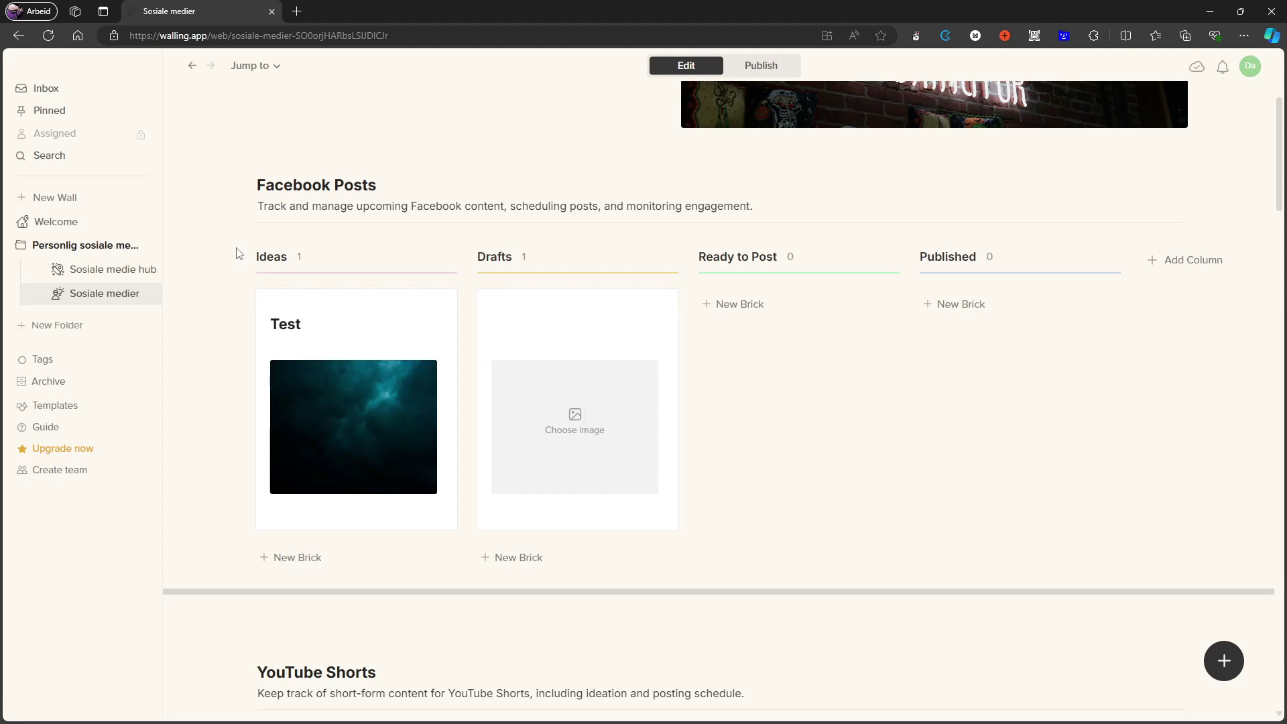
pyautogui.scroll(-2, 218, 276)
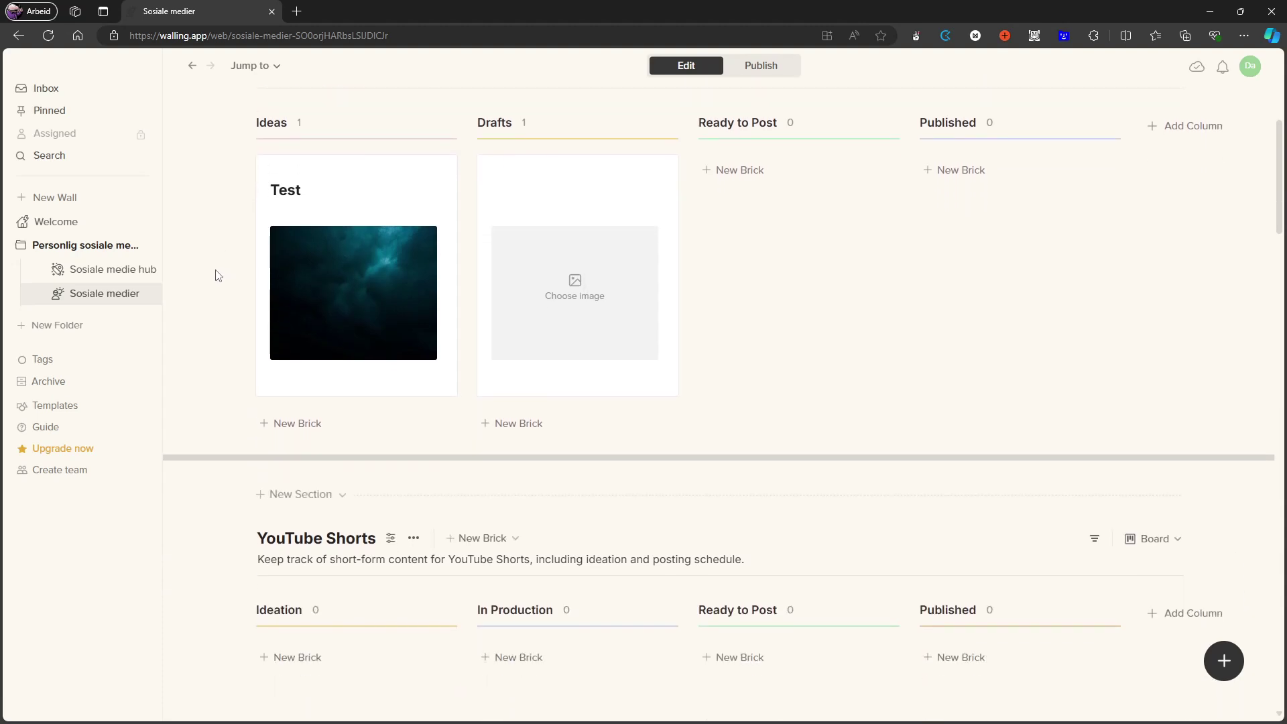
pyautogui.scroll(-1, 222, 279)
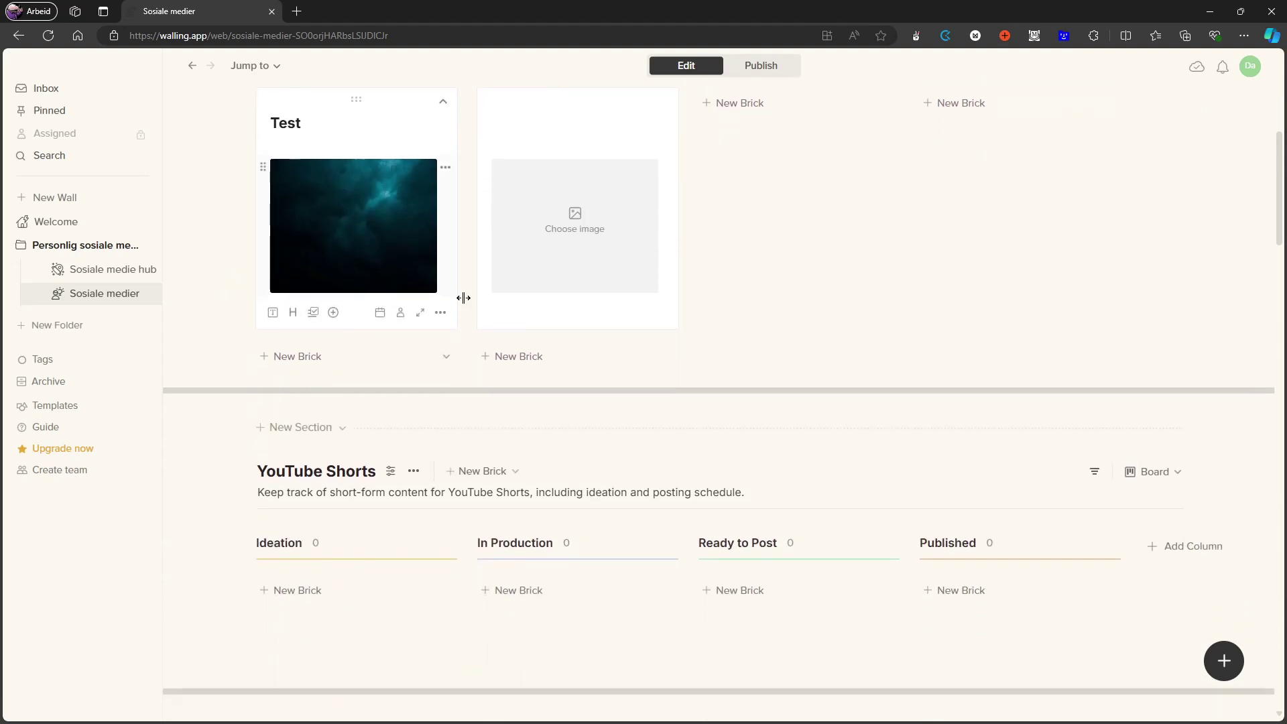
pyautogui.scroll(1, 488, 310)
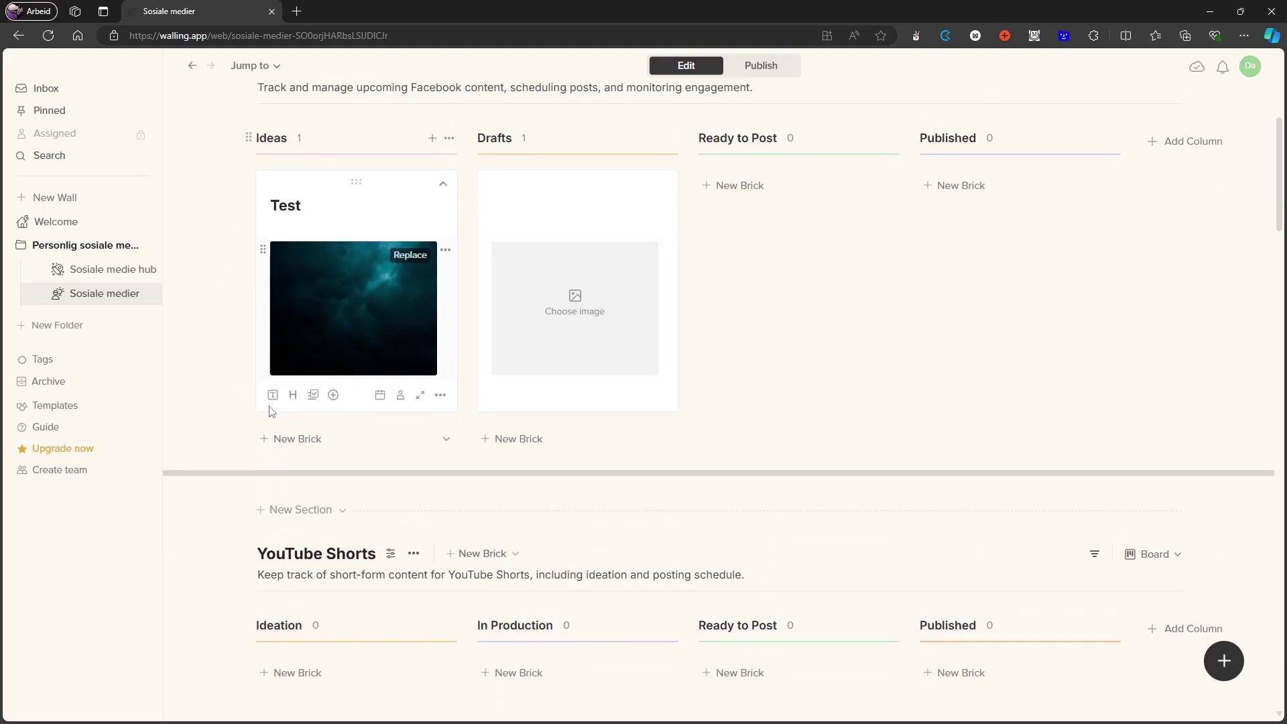
pyautogui.scroll(-1, 355, 288)
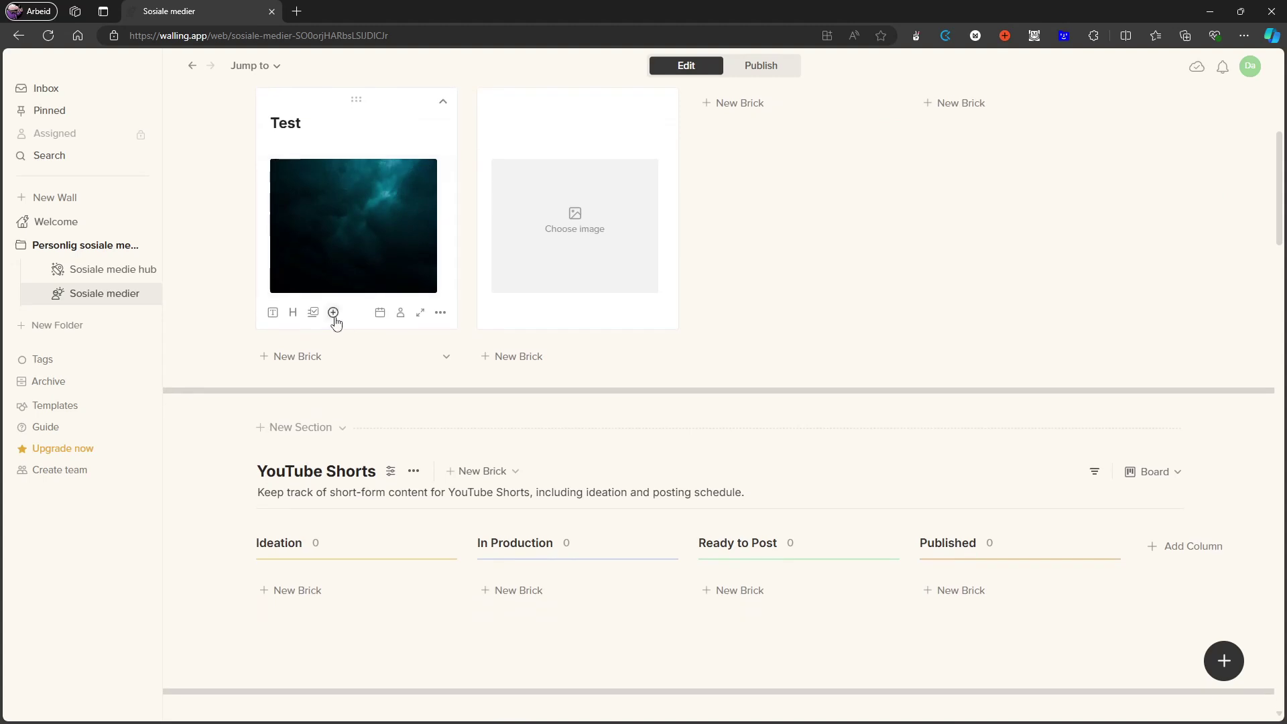
pyautogui.scroll(-3, 321, 308)
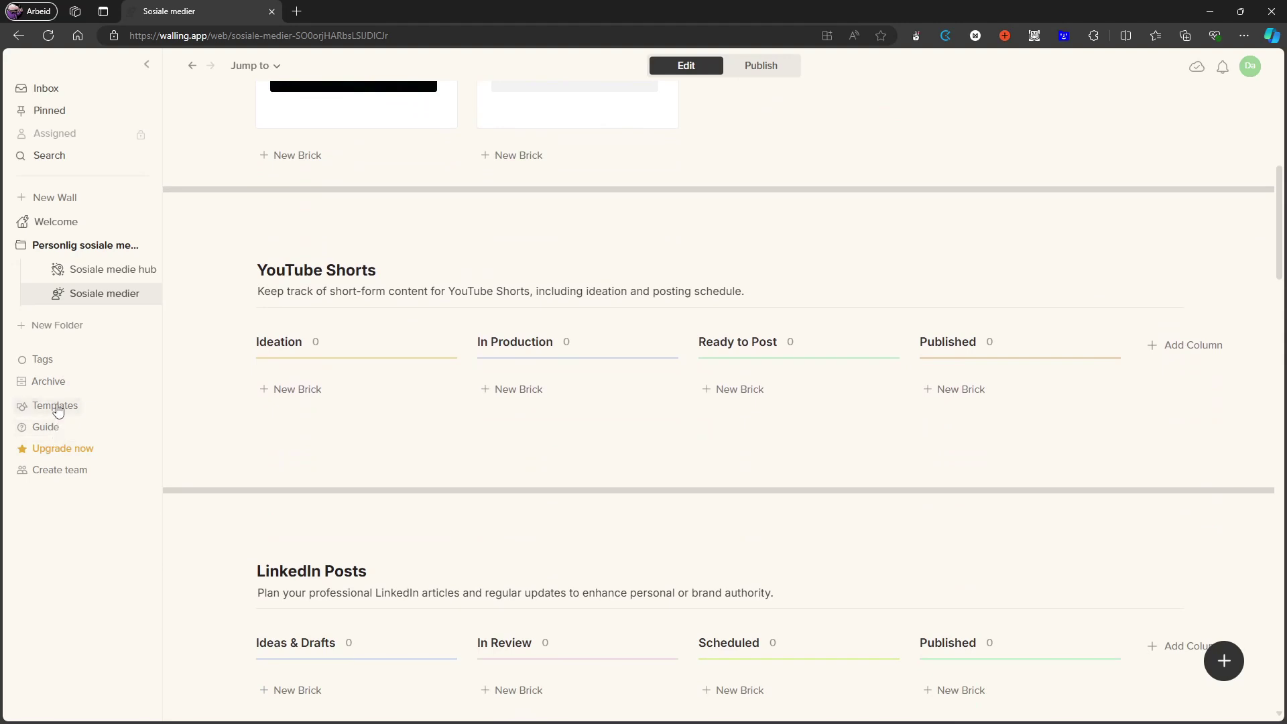
# Open the Tags page and switch it to the Graph view.
pyautogui.click(44, 360)
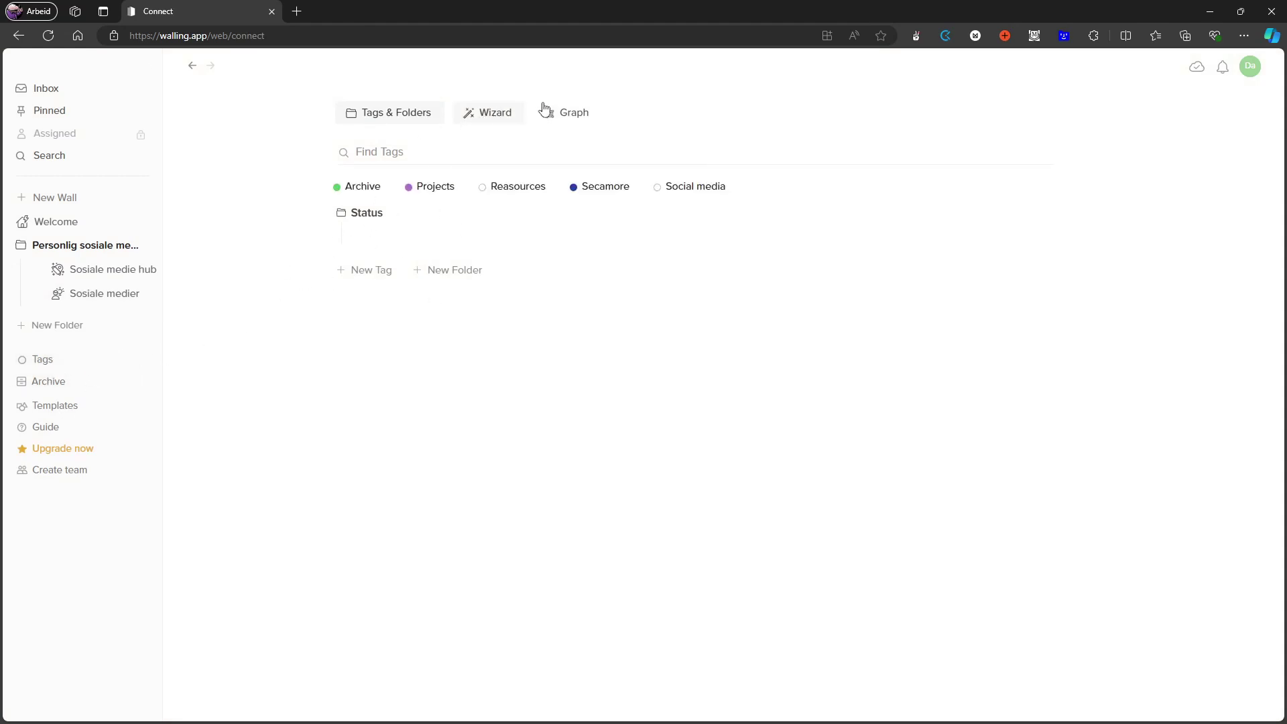
pyautogui.click(572, 120)
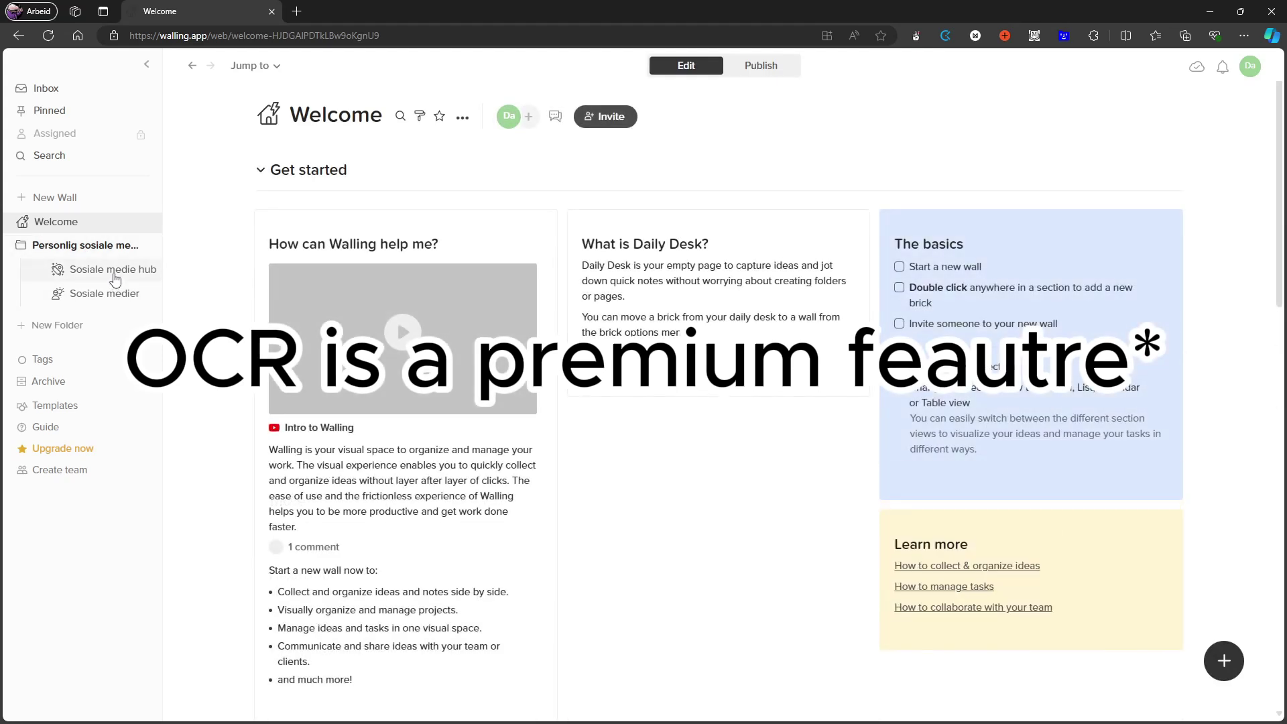
pyautogui.scroll(-5, 692, 332)
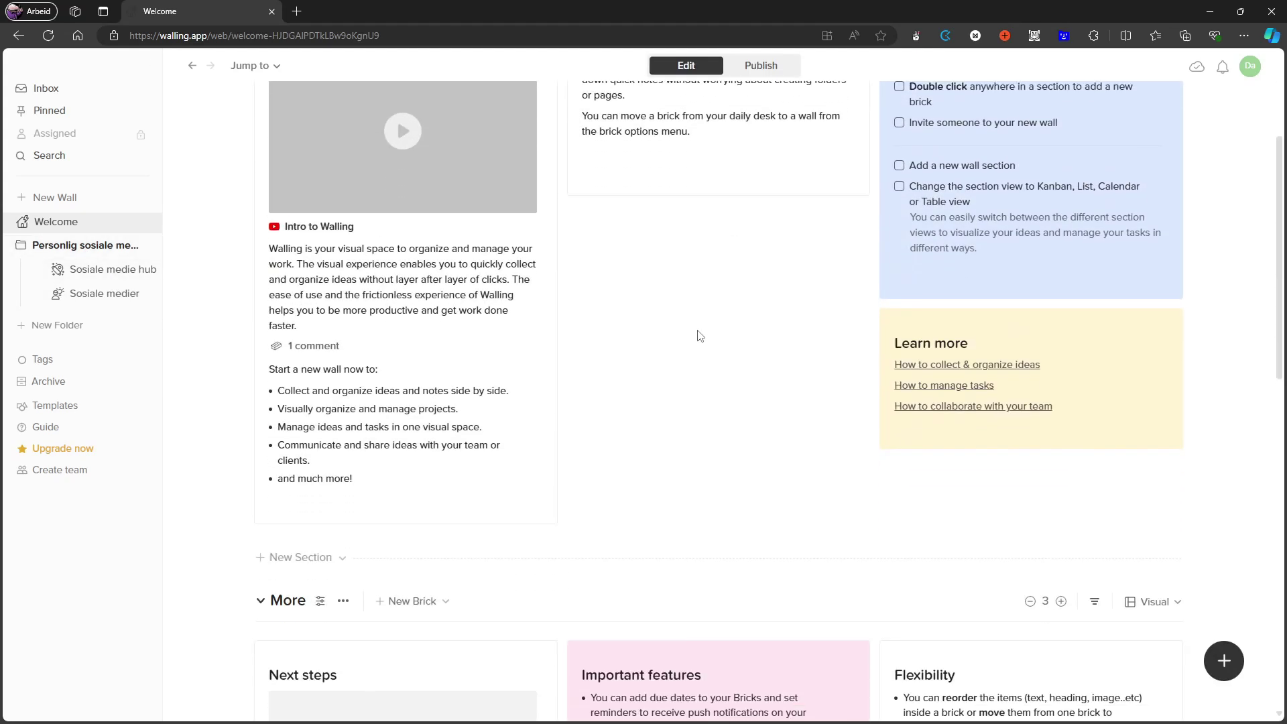
pyautogui.scroll(-3, 667, 336)
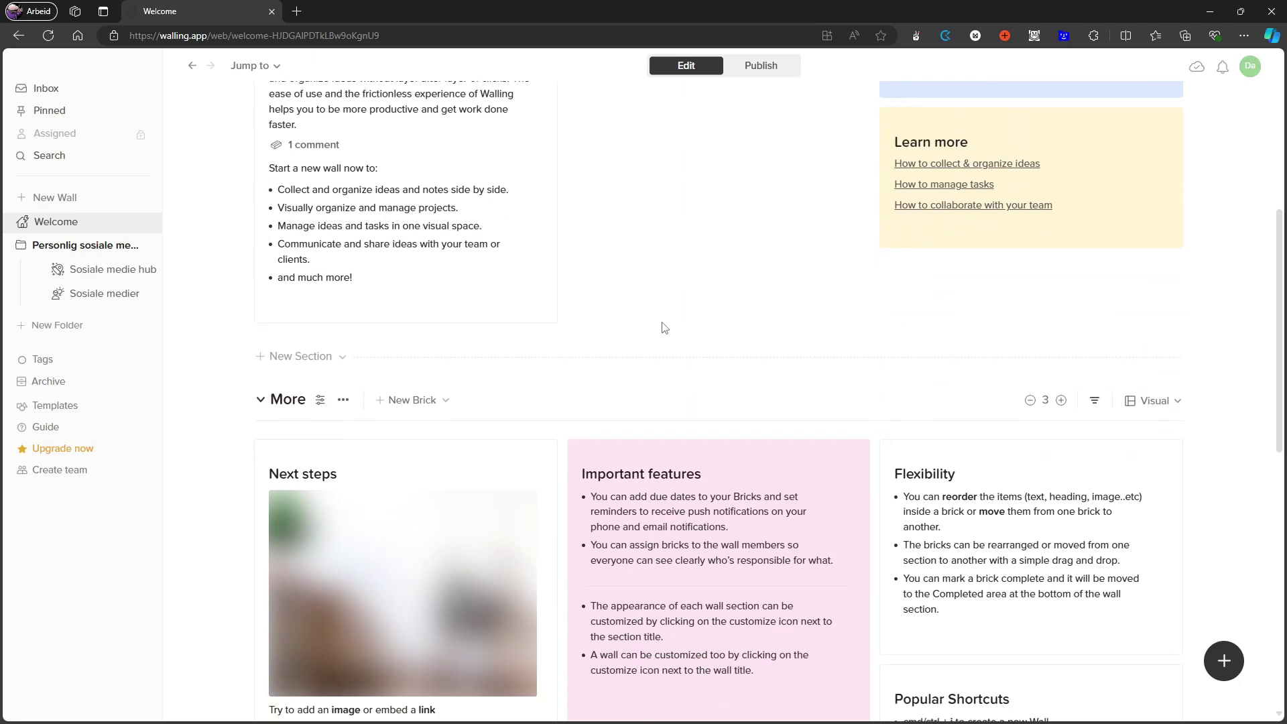
pyautogui.scroll(-1, 632, 325)
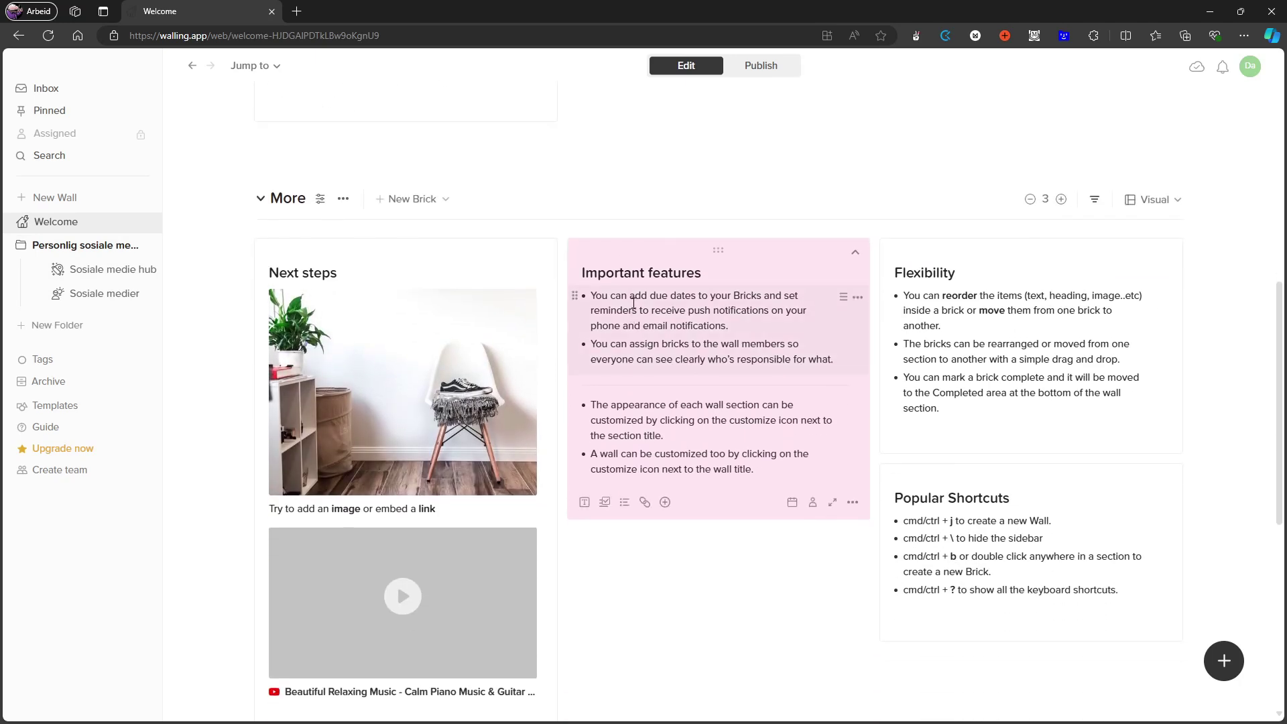
pyautogui.scroll(-1, 391, 293)
pyautogui.scroll(-2, 391, 293)
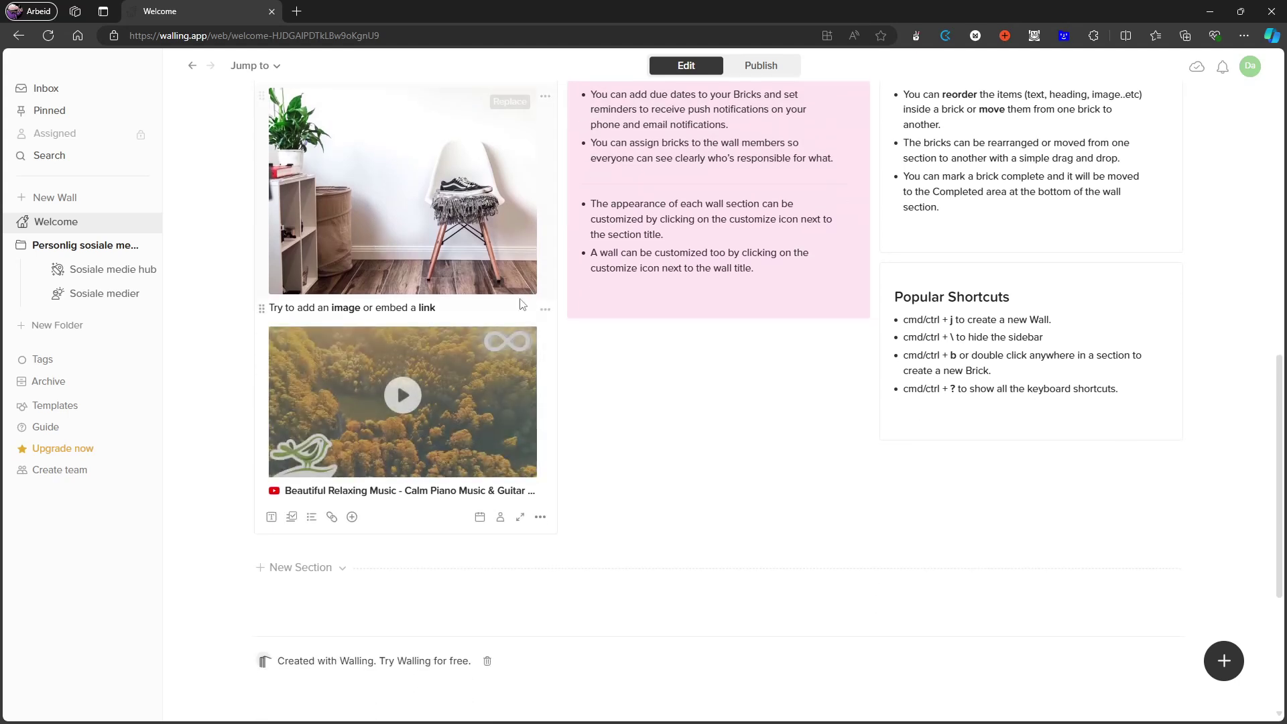
pyautogui.scroll(-2, 557, 367)
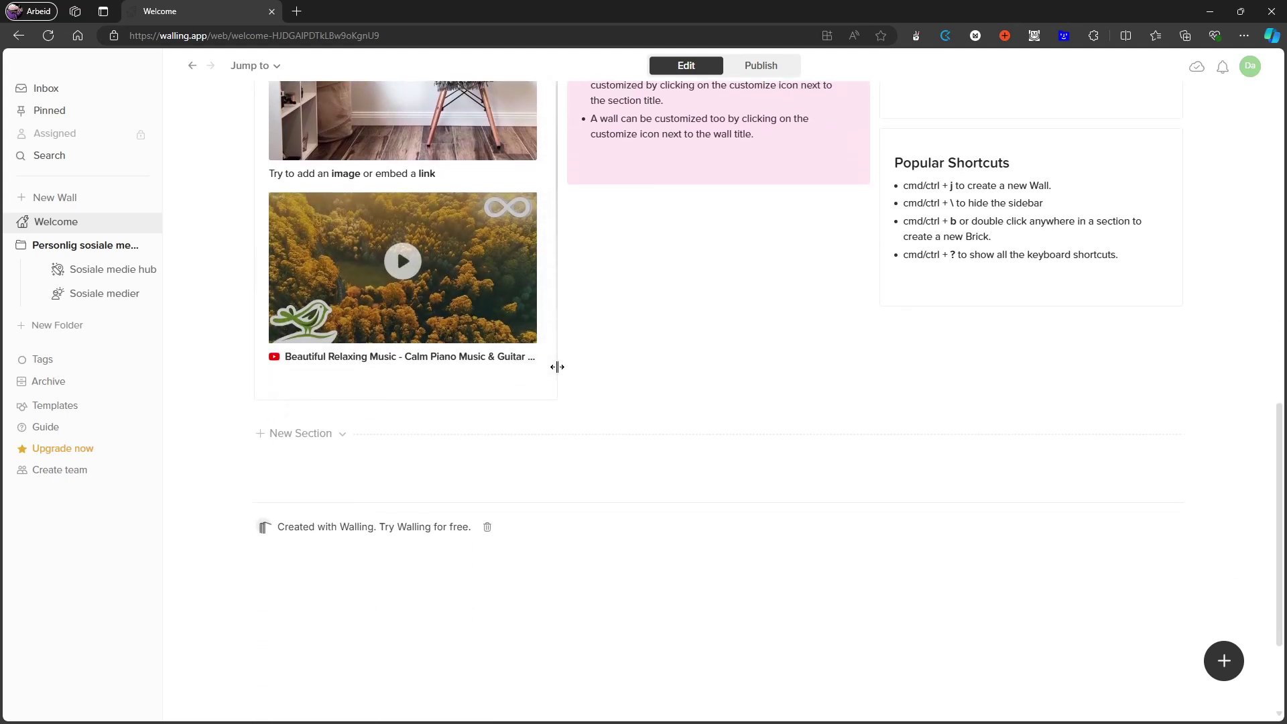
pyautogui.scroll(8, 558, 367)
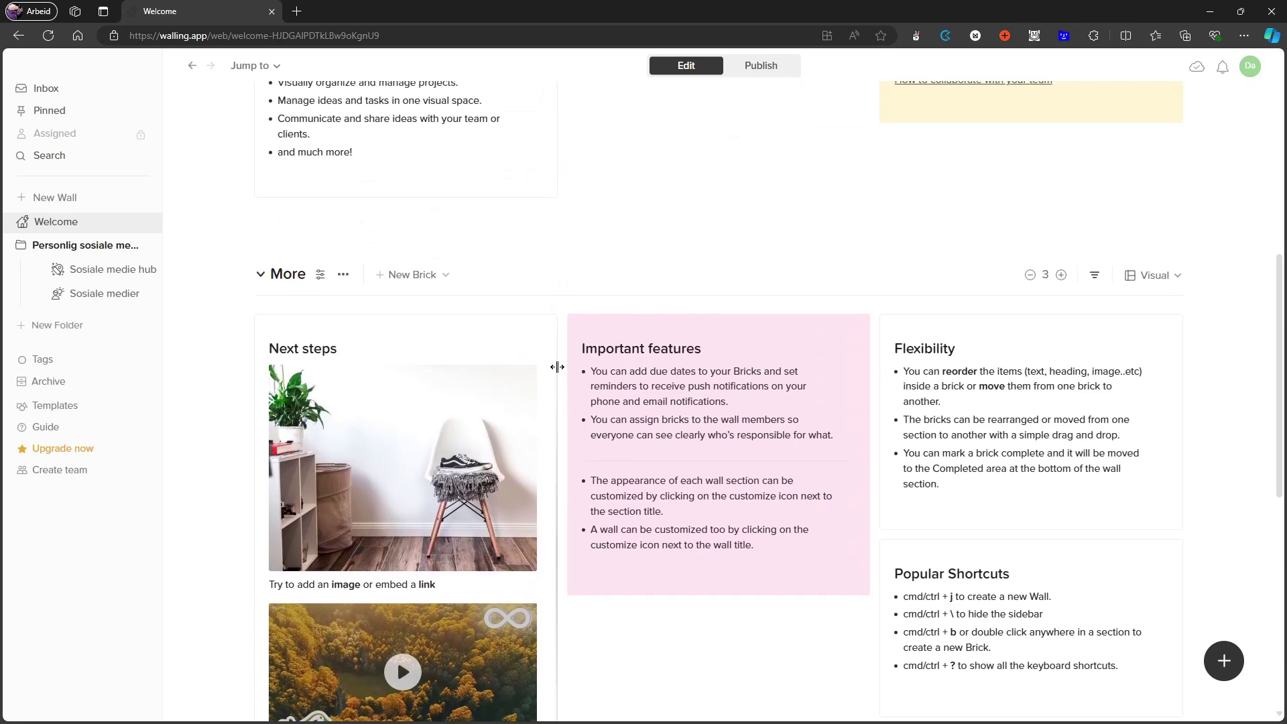
pyautogui.scroll(6, 561, 373)
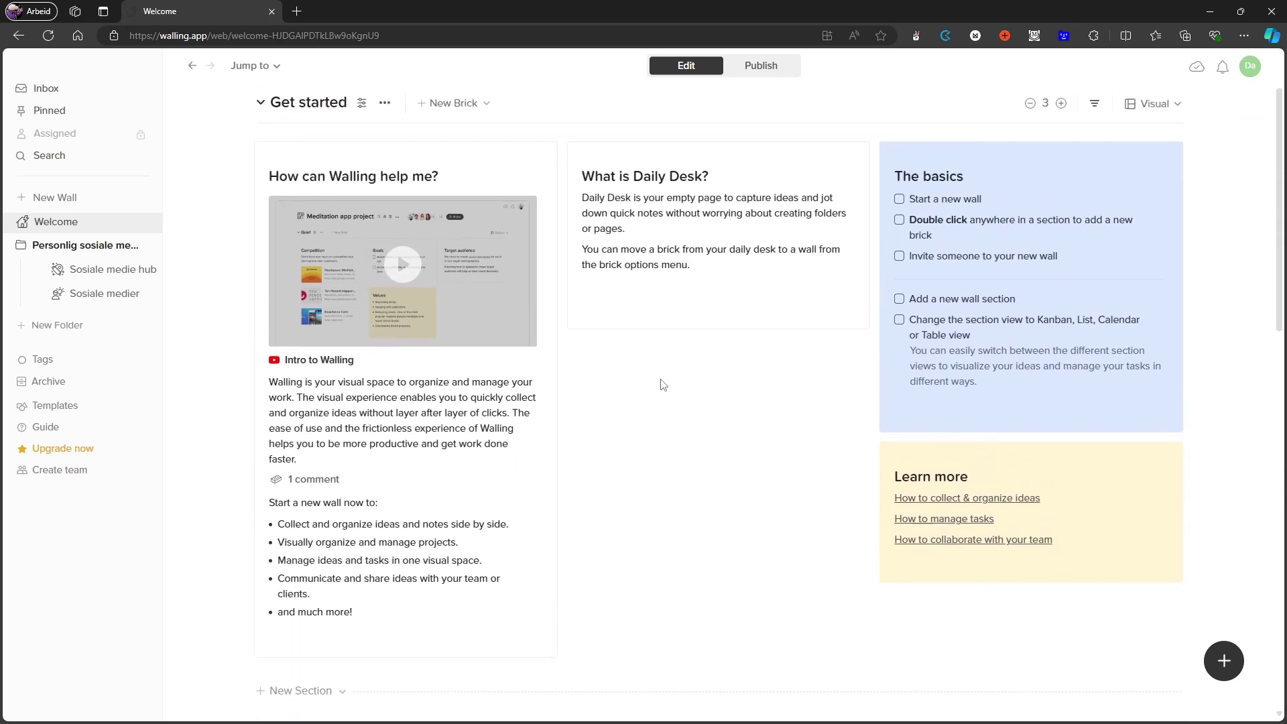